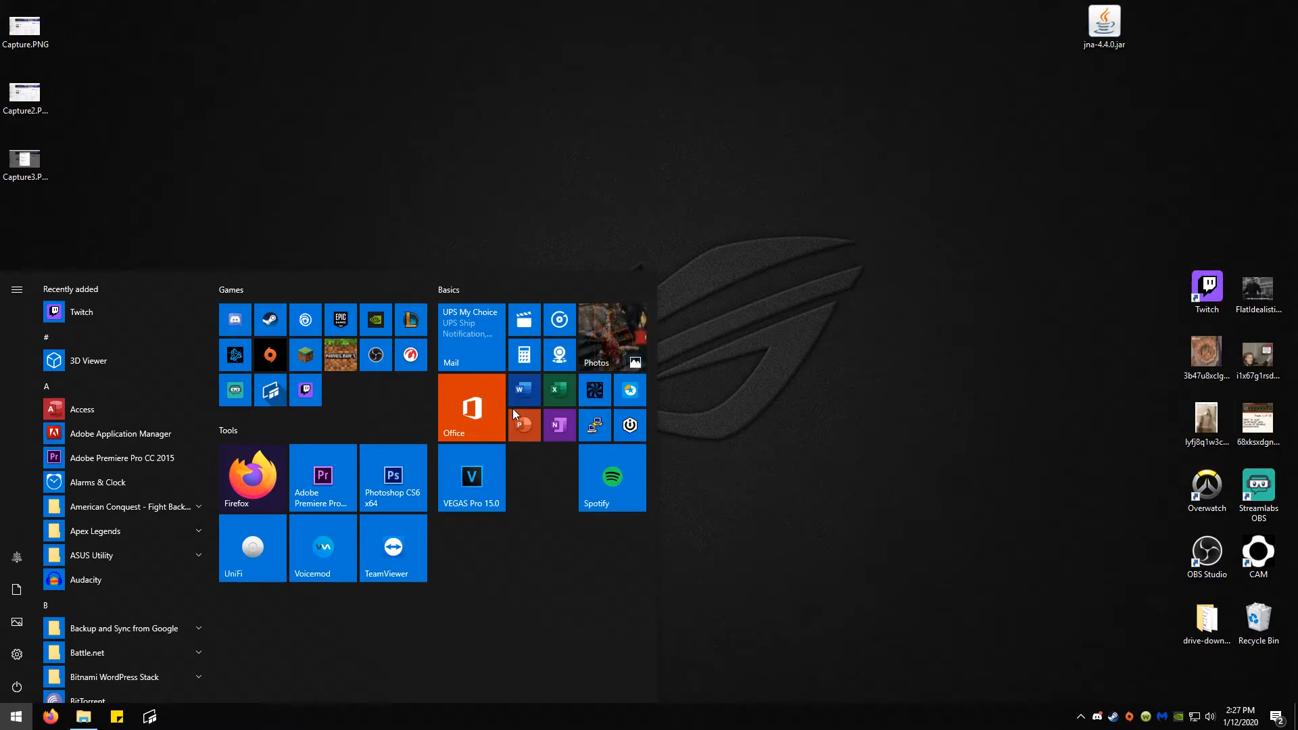
Search the web in Firefox for "twitch client", view the Twitch app downloads page, and close the browser.
{"action": "type", "text": "fire"}
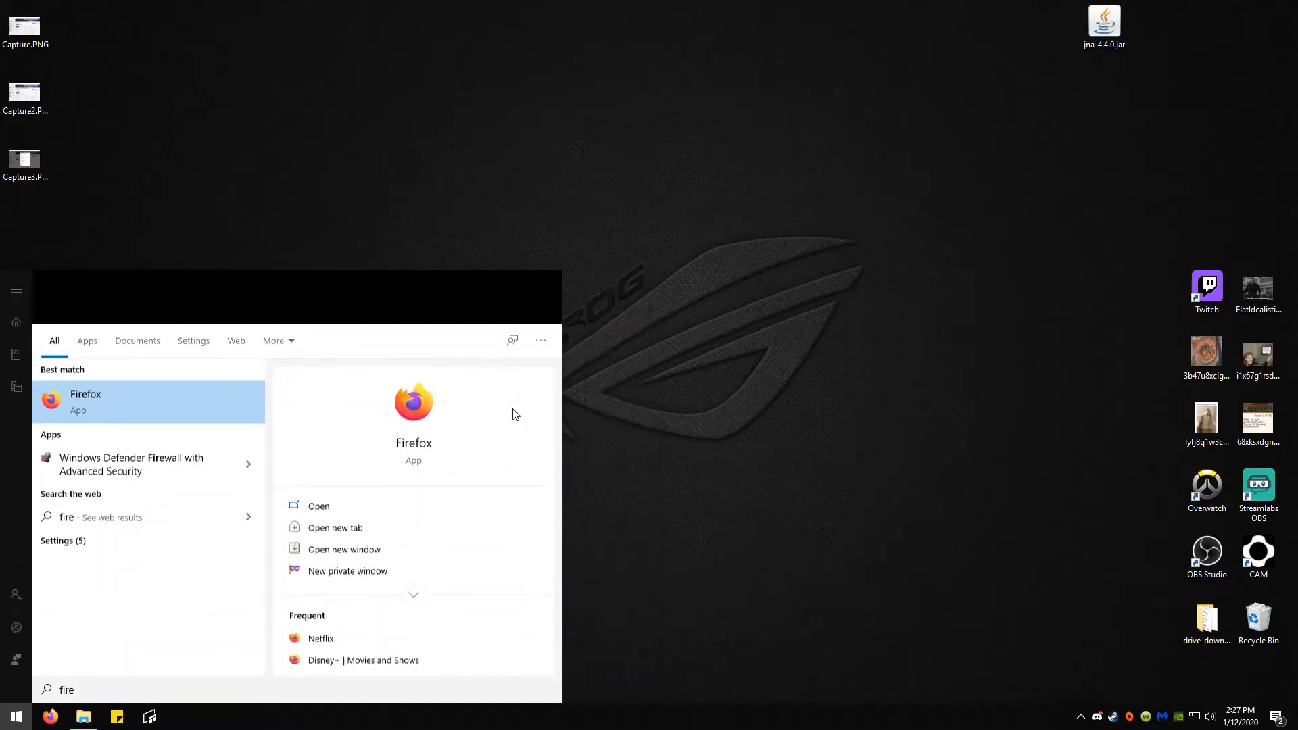
{"action": "key", "text": "Return"}
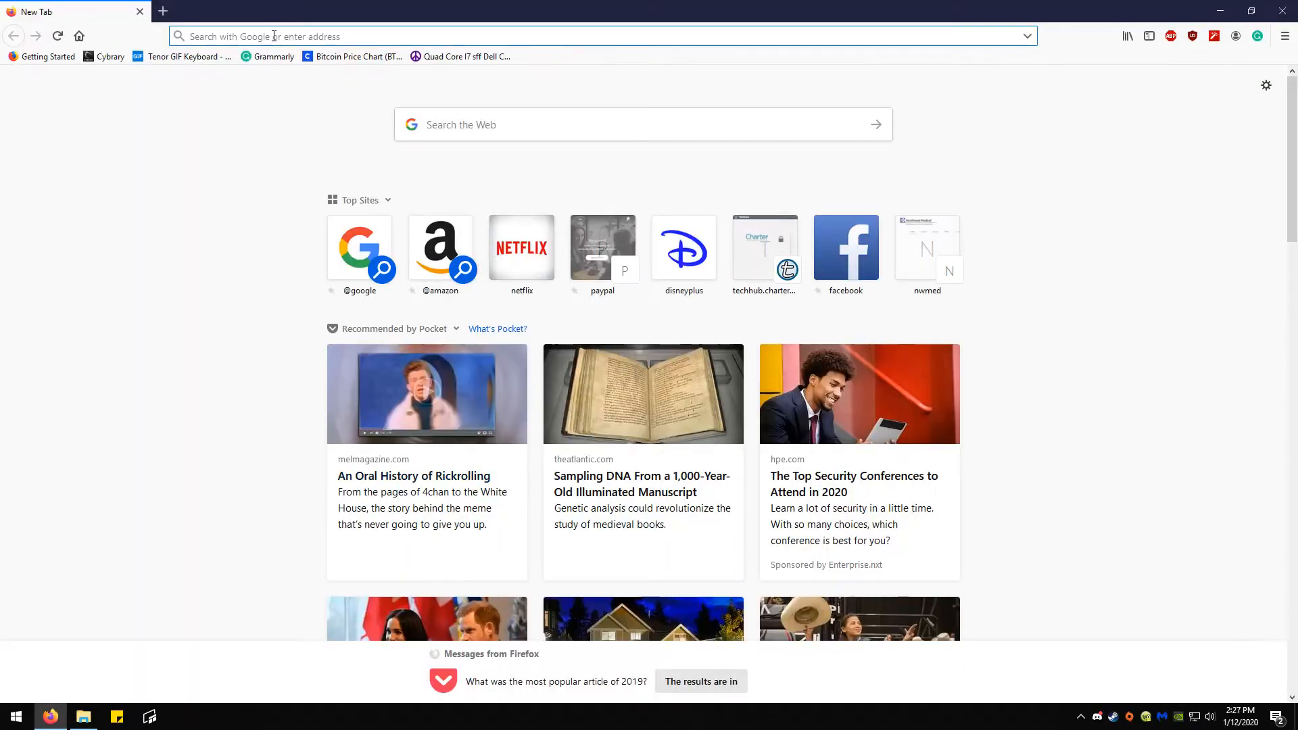
{"action": "type", "text": "twitch client"}
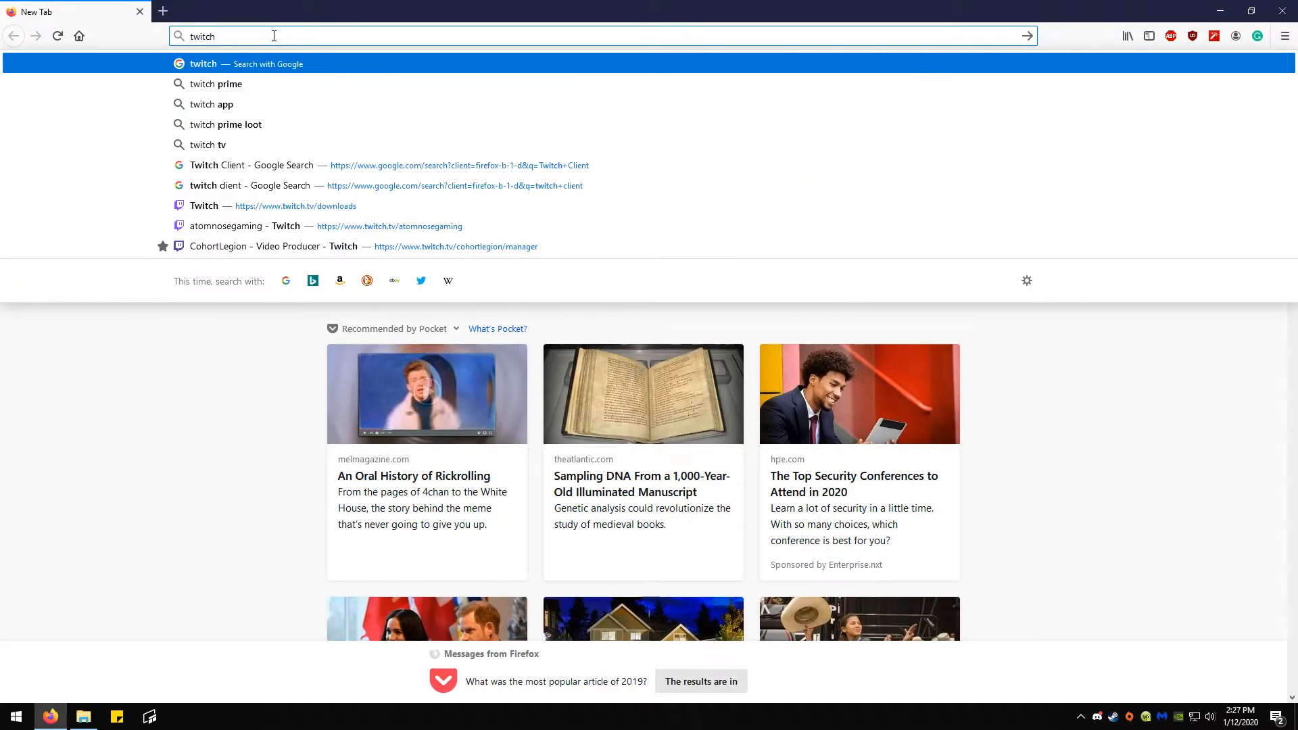
{"action": "key", "text": "Return"}
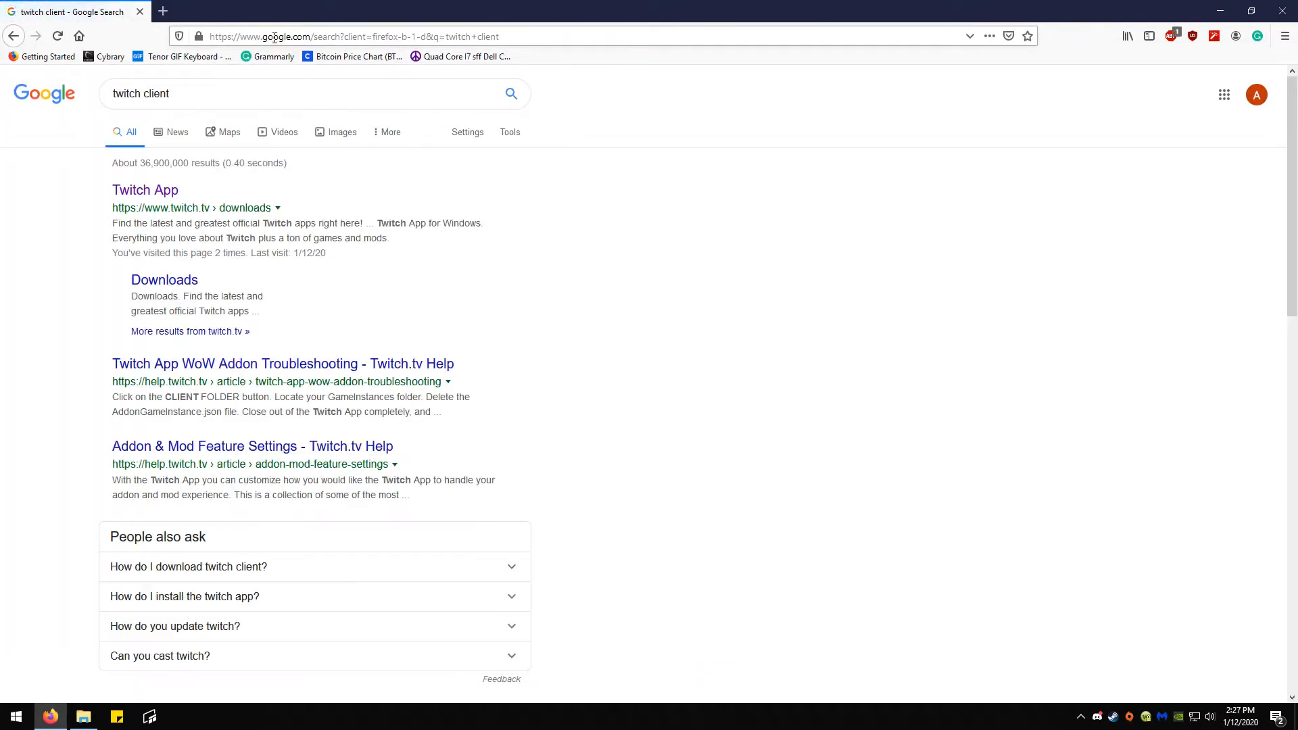
{"action": "left_click", "coordinate": [151, 193]}
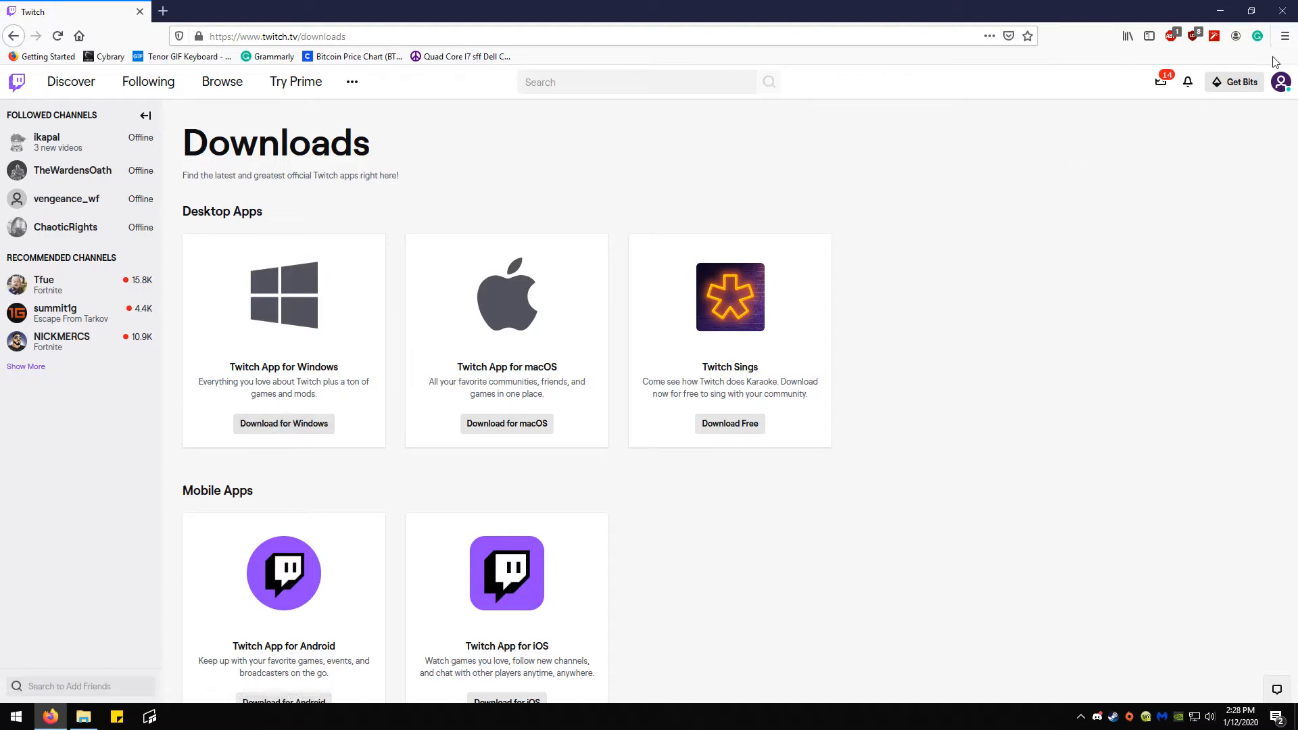
{"action": "left_click", "coordinate": [1285, 19]}
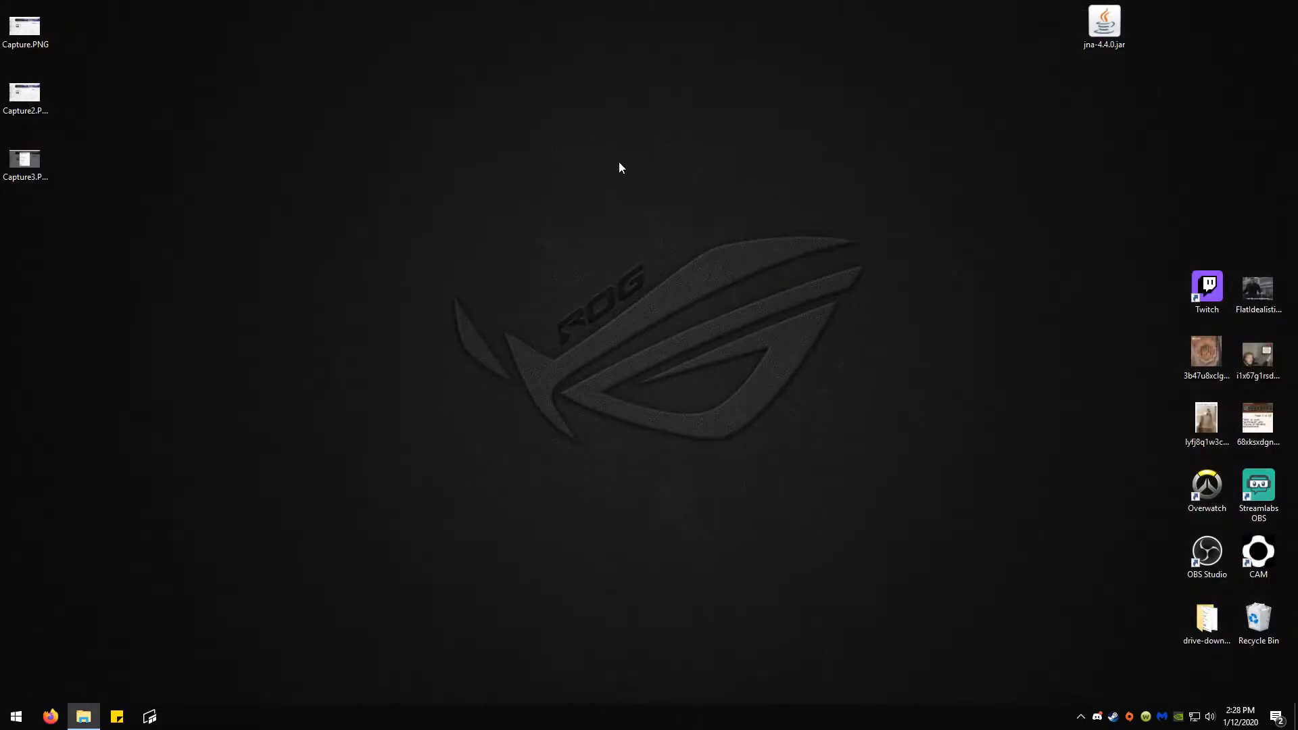
Launch the Twitch desktop app and reposition its window nearer the middle of the desktop.
{"action": "key", "text": "super"}
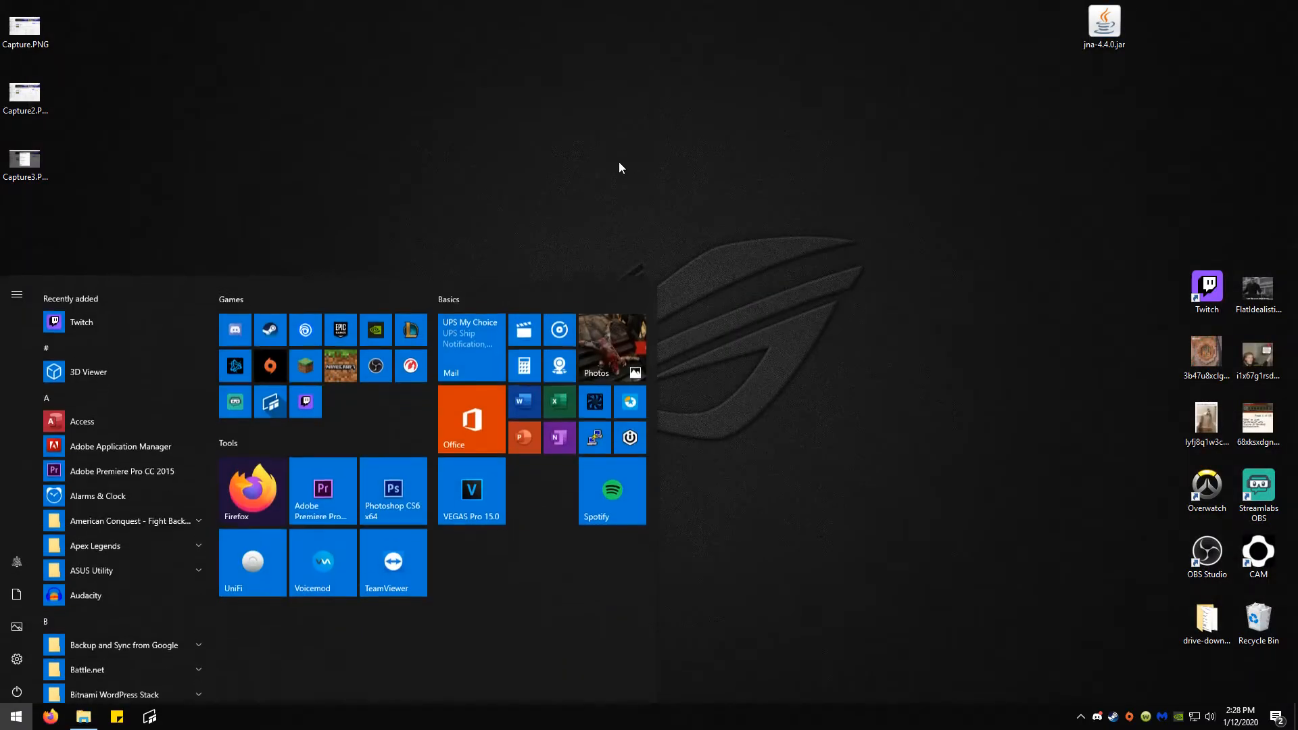
{"action": "type", "text": "twitch"}
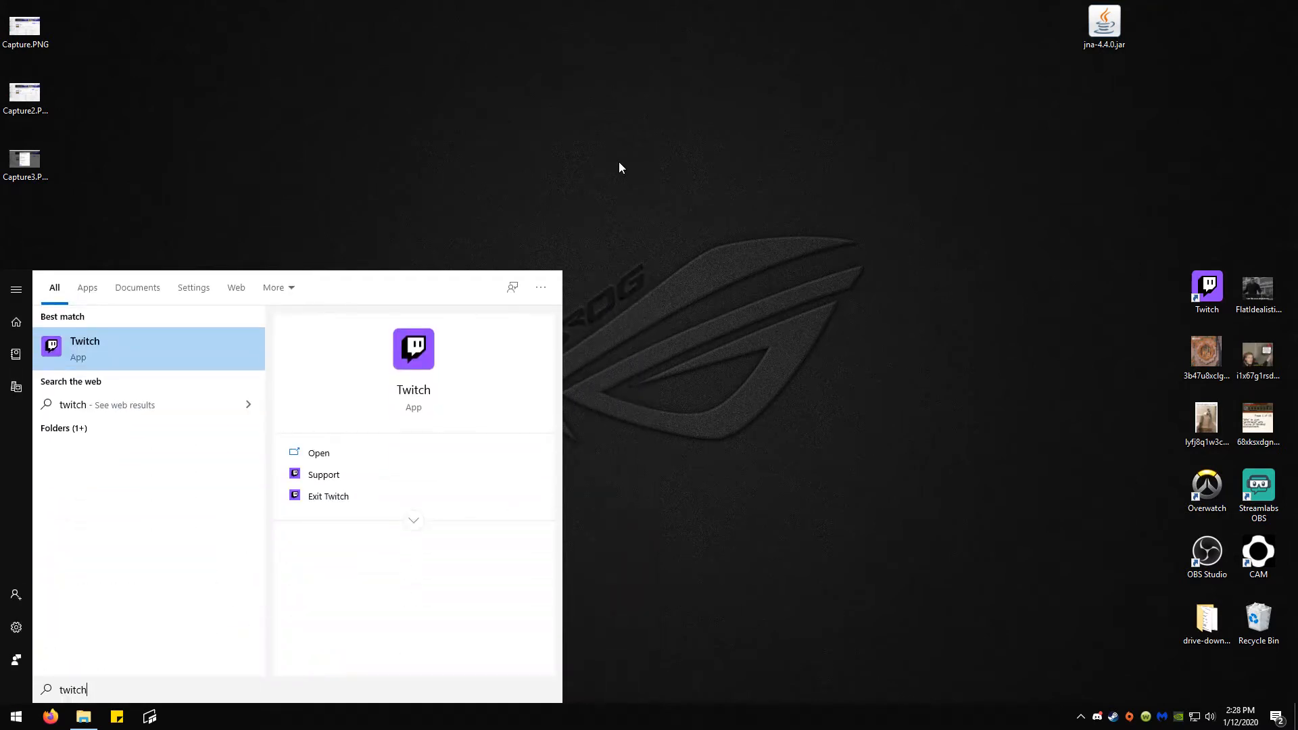
{"action": "key", "text": "Return"}
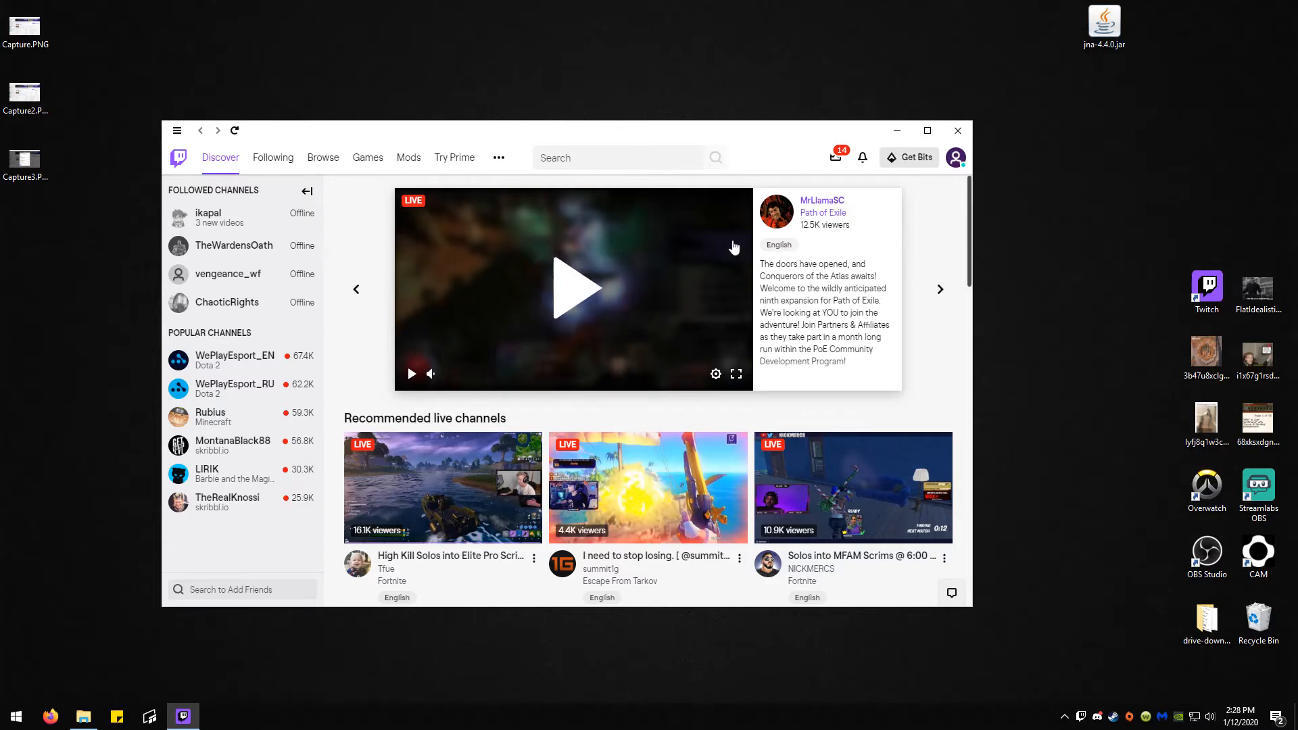
{"action": "left_click_drag", "start_coordinate": [619, 134], "coordinate": [708, 138]}
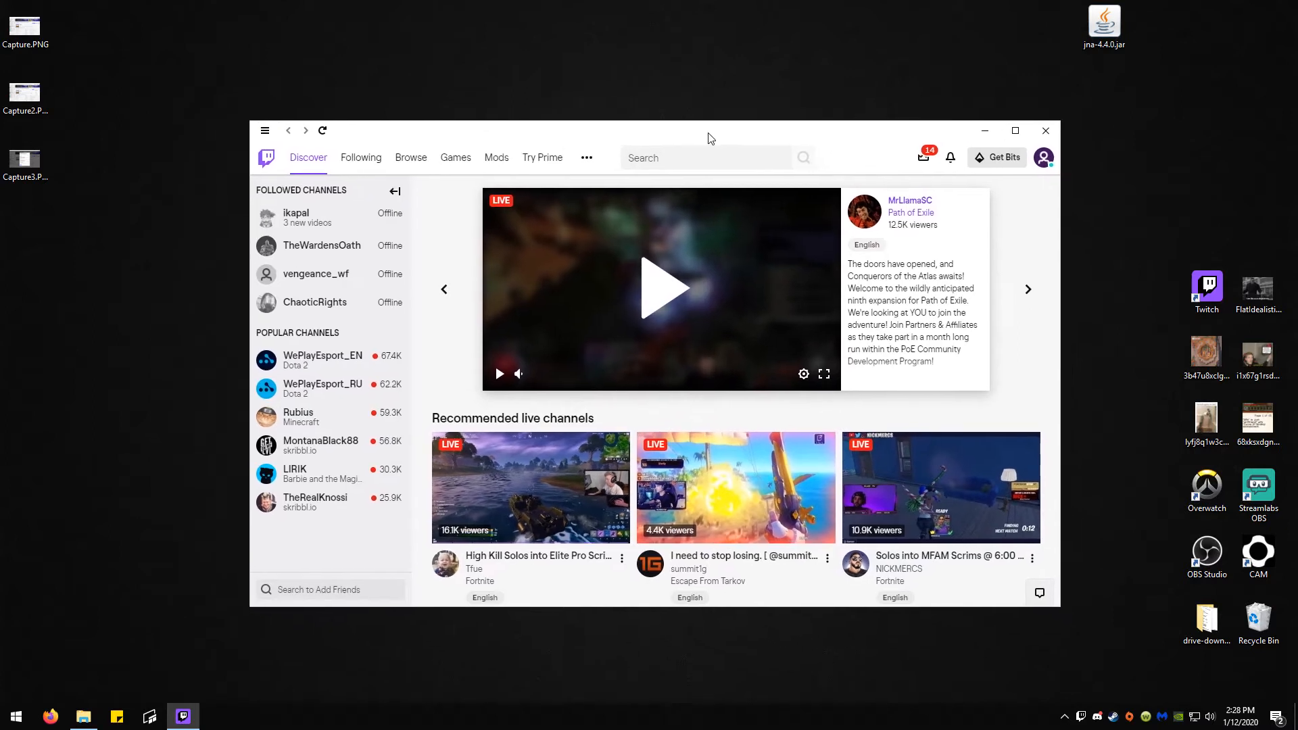
Open Minecraft's modpack page in the Twitch app's Mods section.
{"action": "left_click", "coordinate": [501, 163]}
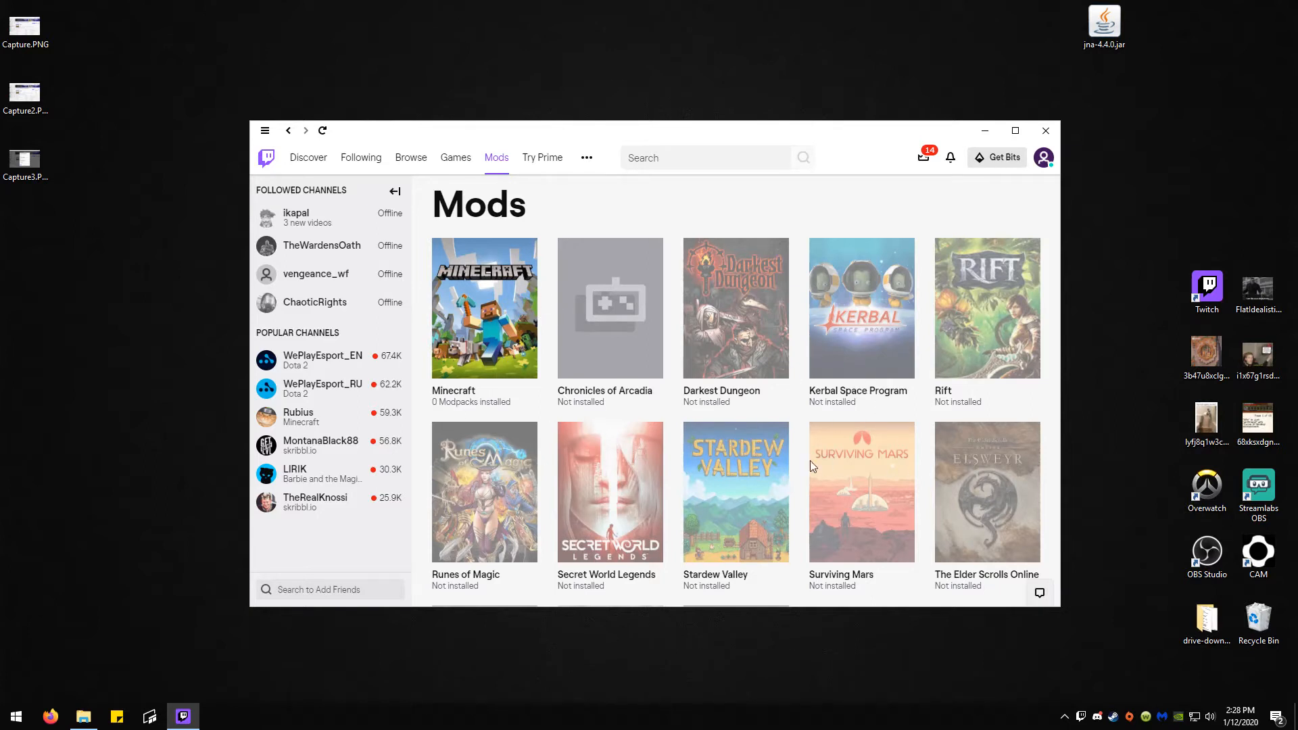
{"action": "left_click", "coordinate": [502, 295]}
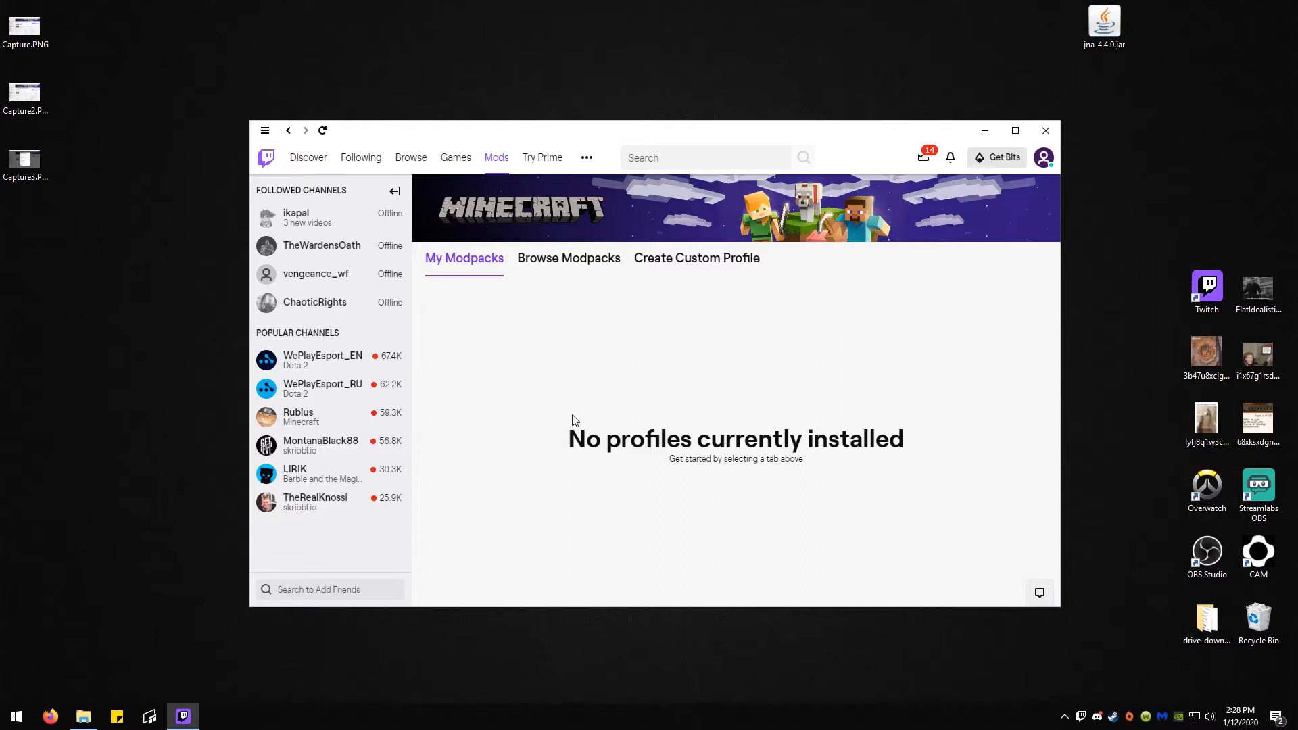
{"action": "left_click", "coordinate": [500, 161]}
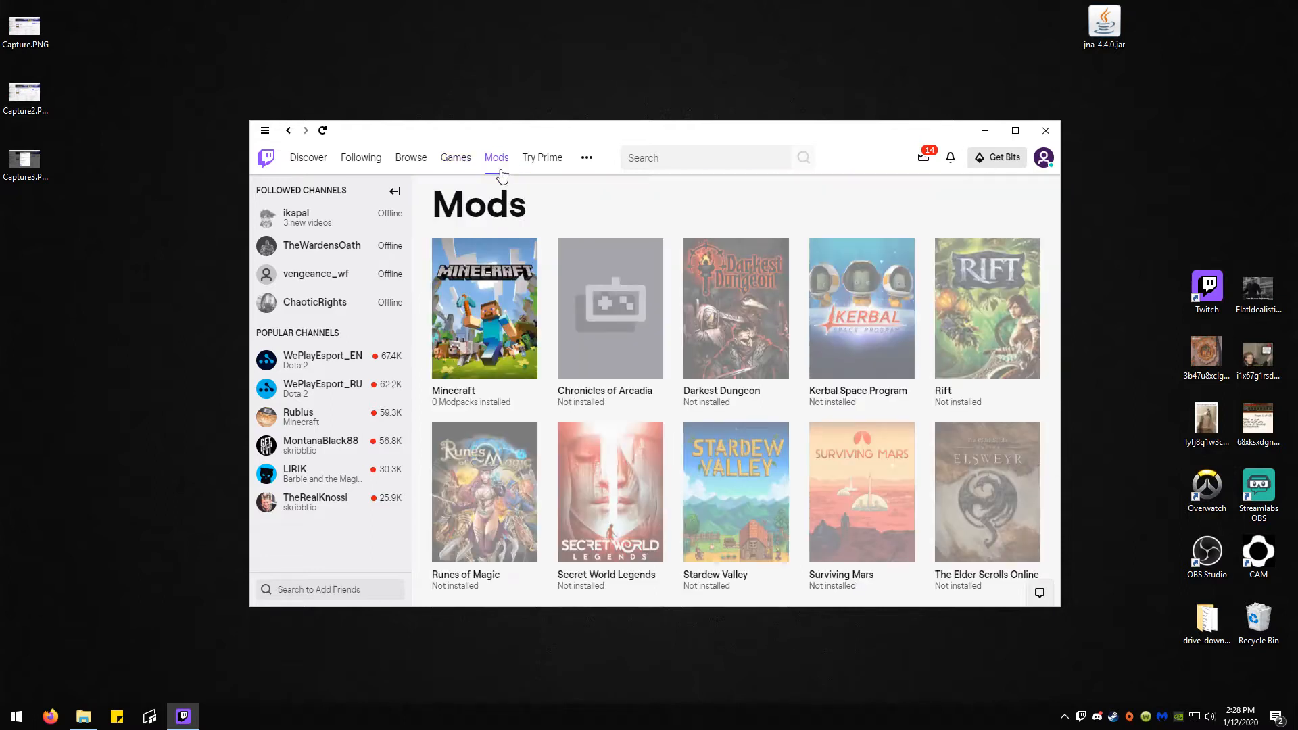
{"action": "left_click", "coordinate": [499, 283]}
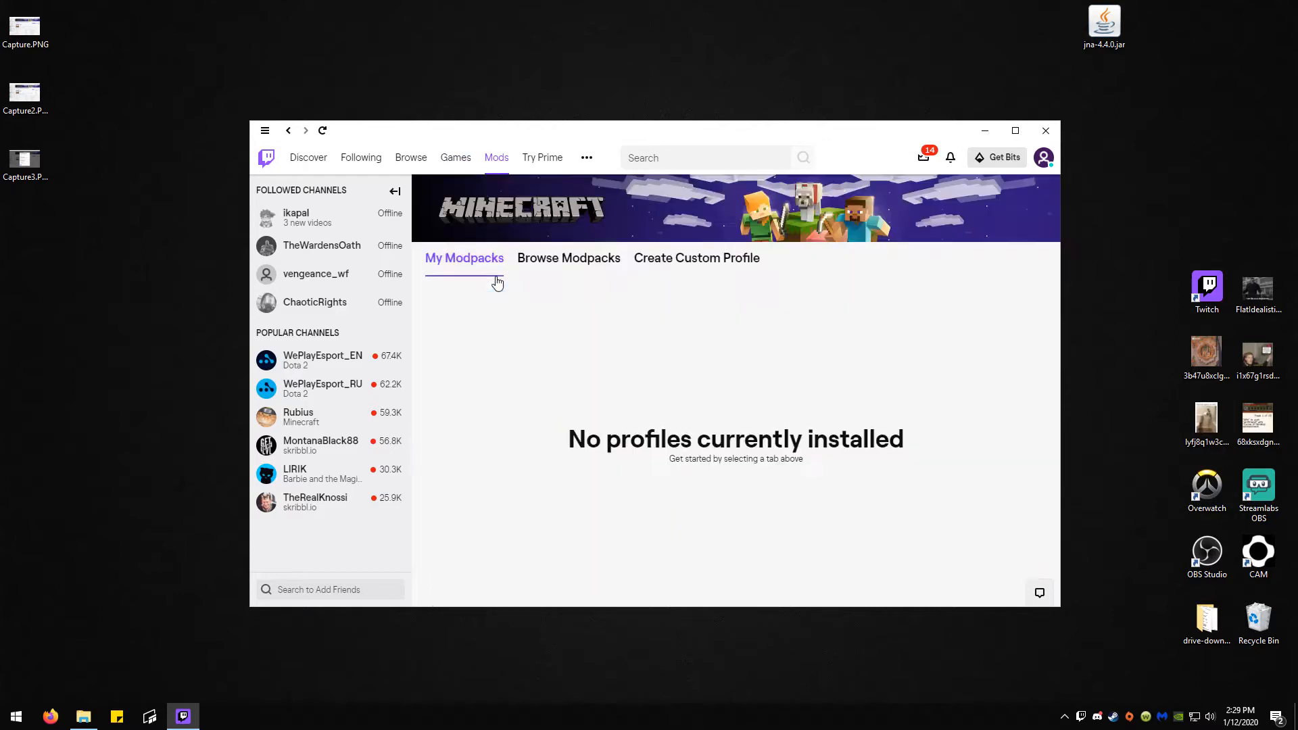
Search the Minecraft modpacks for "rlcraft" and install the RLCraft modpack by Shivaxi.
{"action": "left_click", "coordinate": [573, 269]}
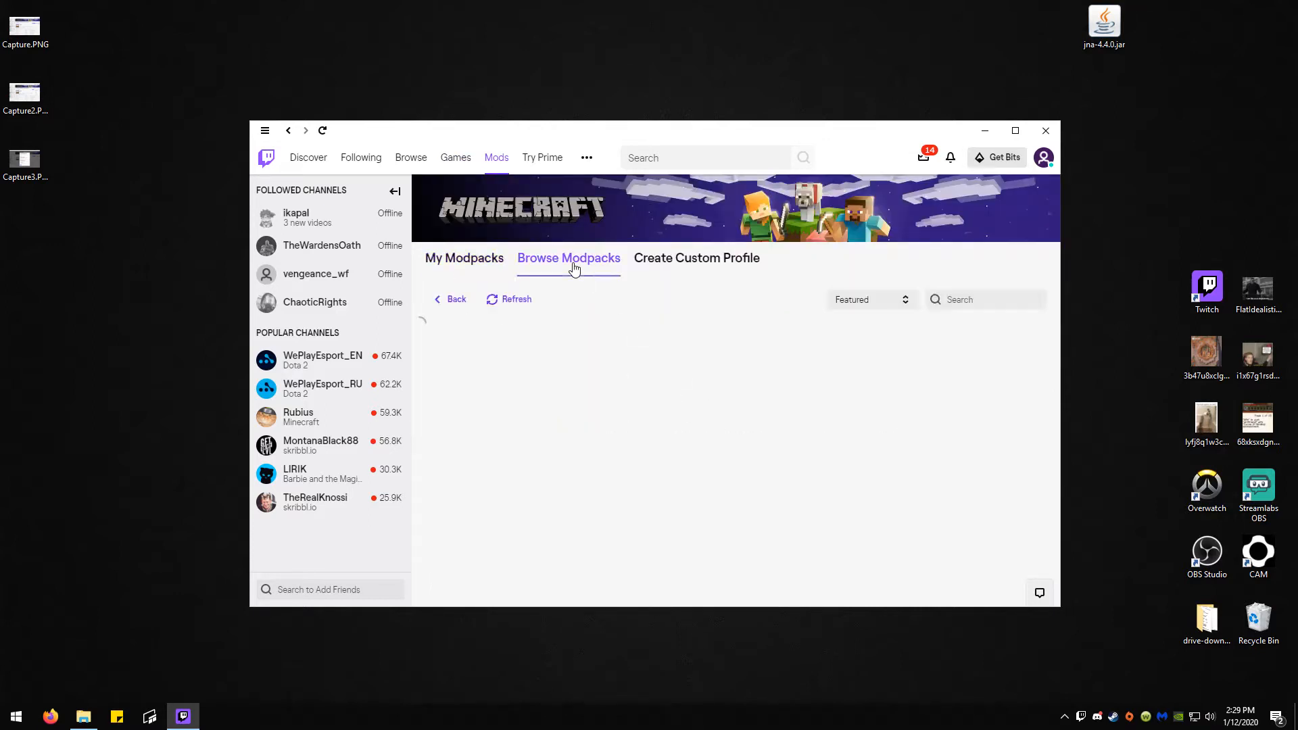
{"action": "left_click", "coordinate": [973, 302]}
{"action": "type", "text": "rlcraft"}
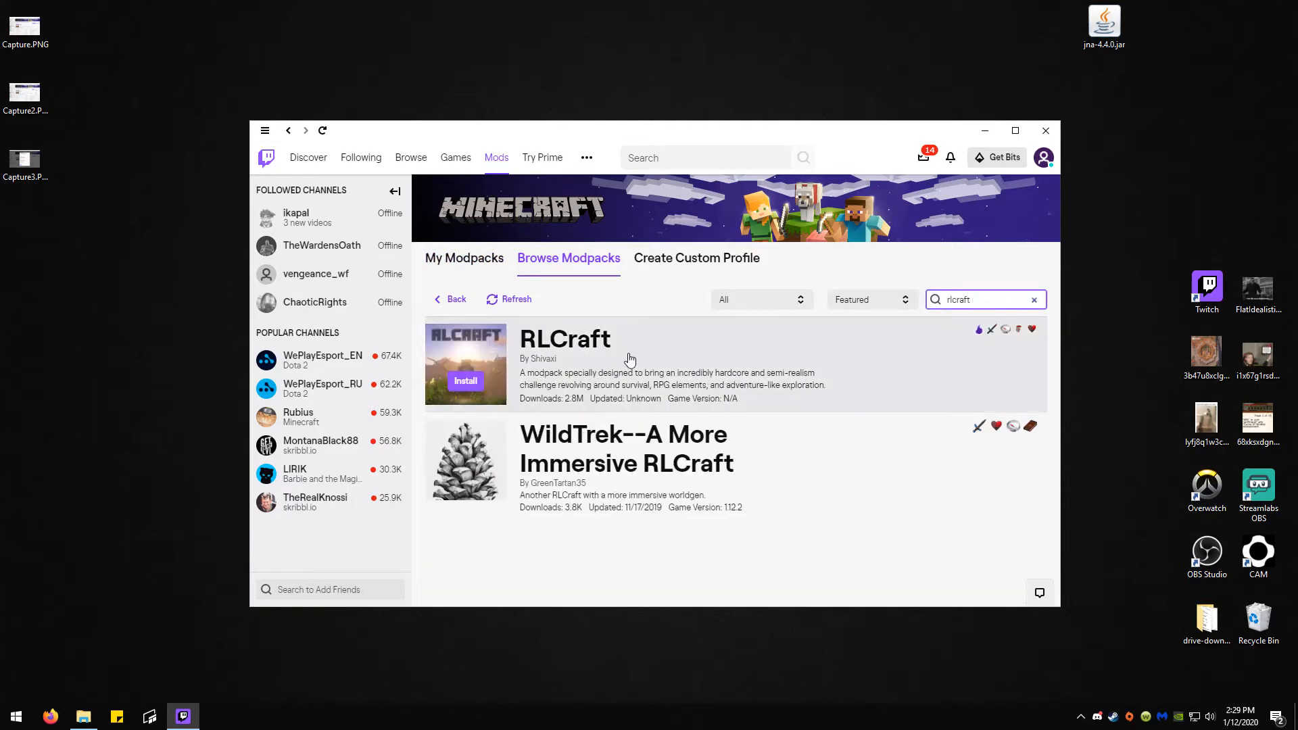
{"action": "left_click", "coordinate": [628, 340]}
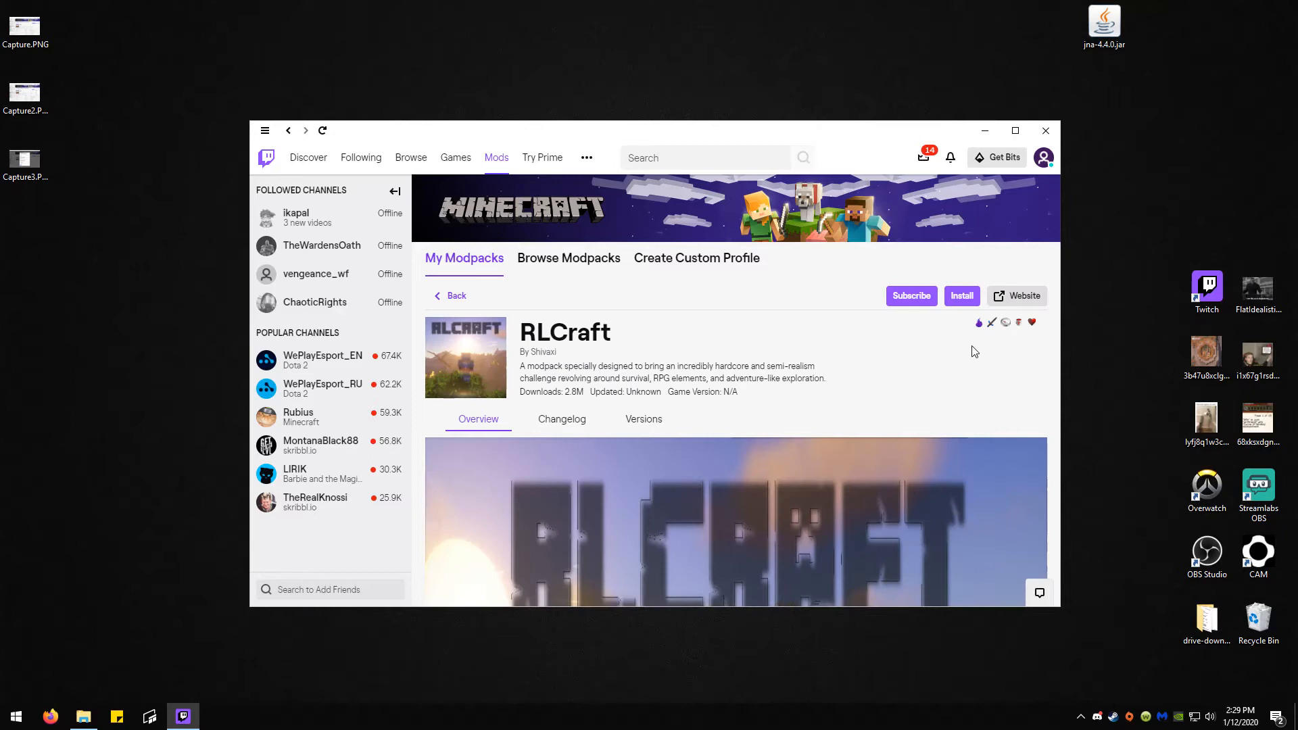
{"action": "left_click", "coordinate": [961, 295]}
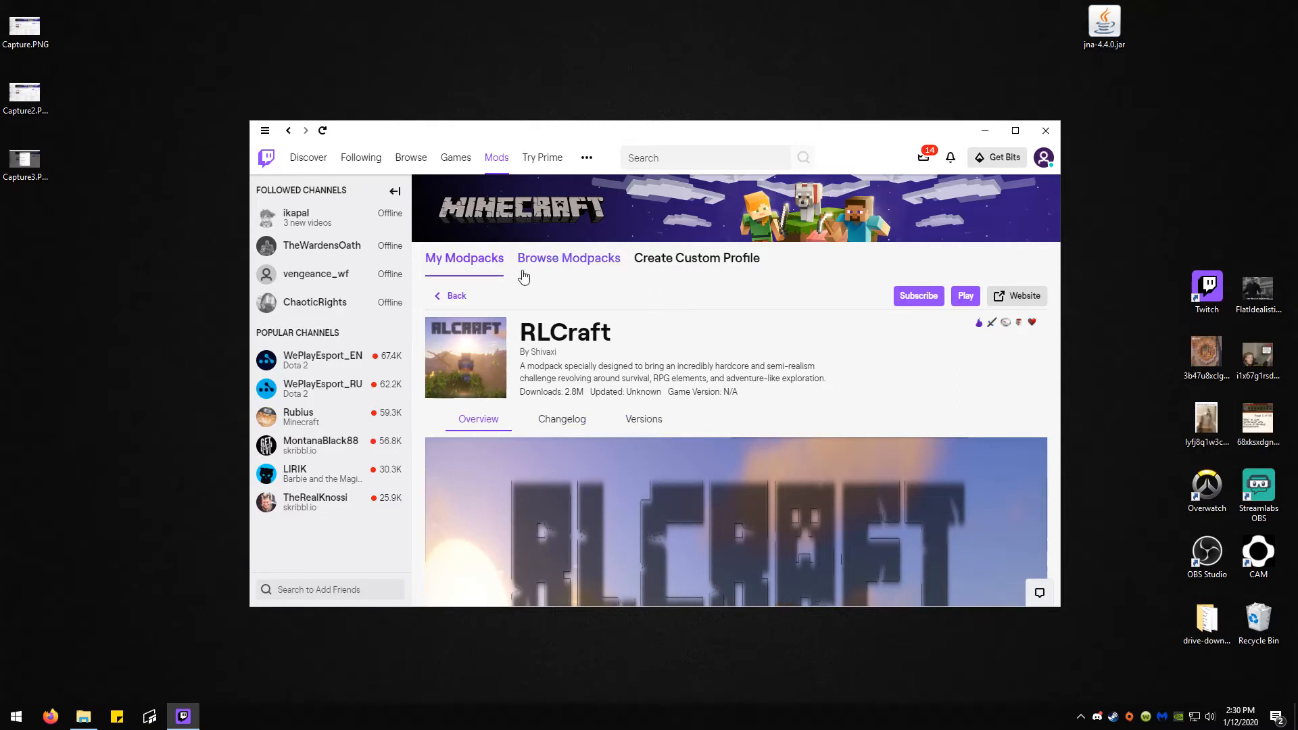
In the installed RLCraft profile's options, disable the system memory settings and raise the profile's memory allocation to about the middle of its range.
{"action": "left_click", "coordinate": [474, 267]}
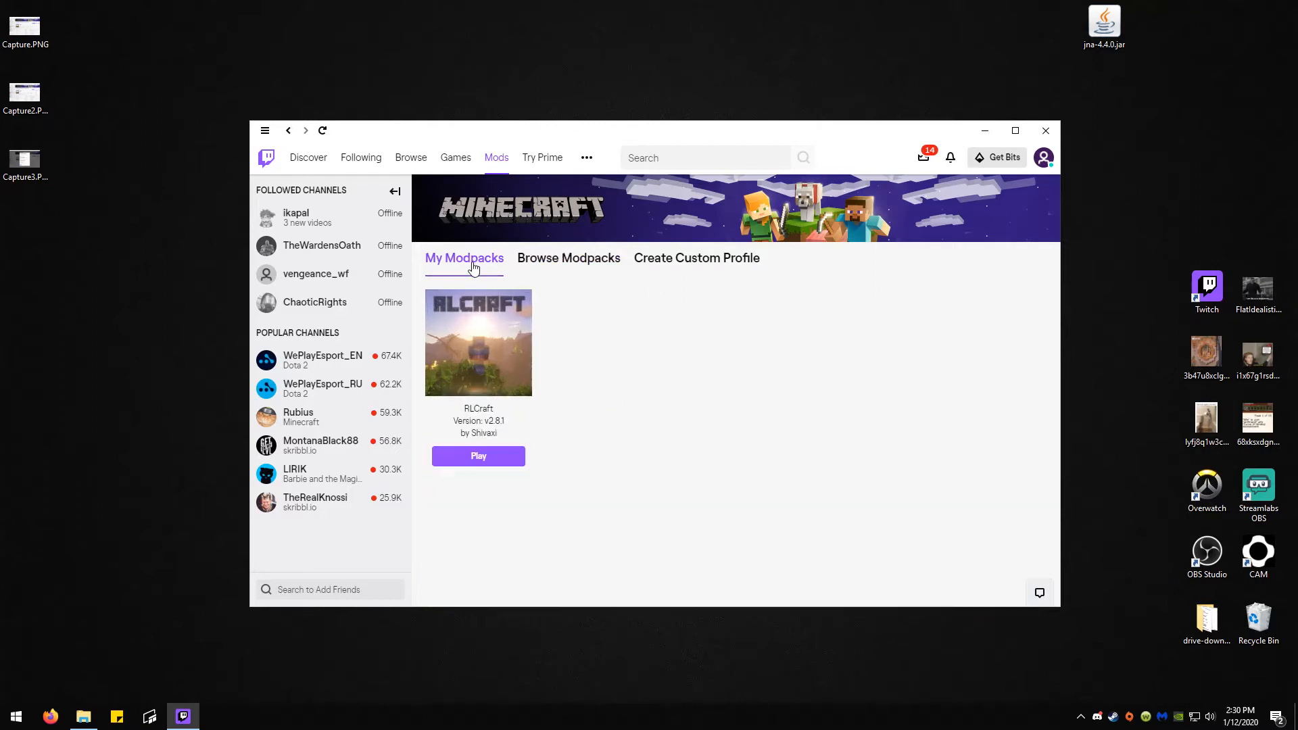
{"action": "left_click", "coordinate": [457, 365]}
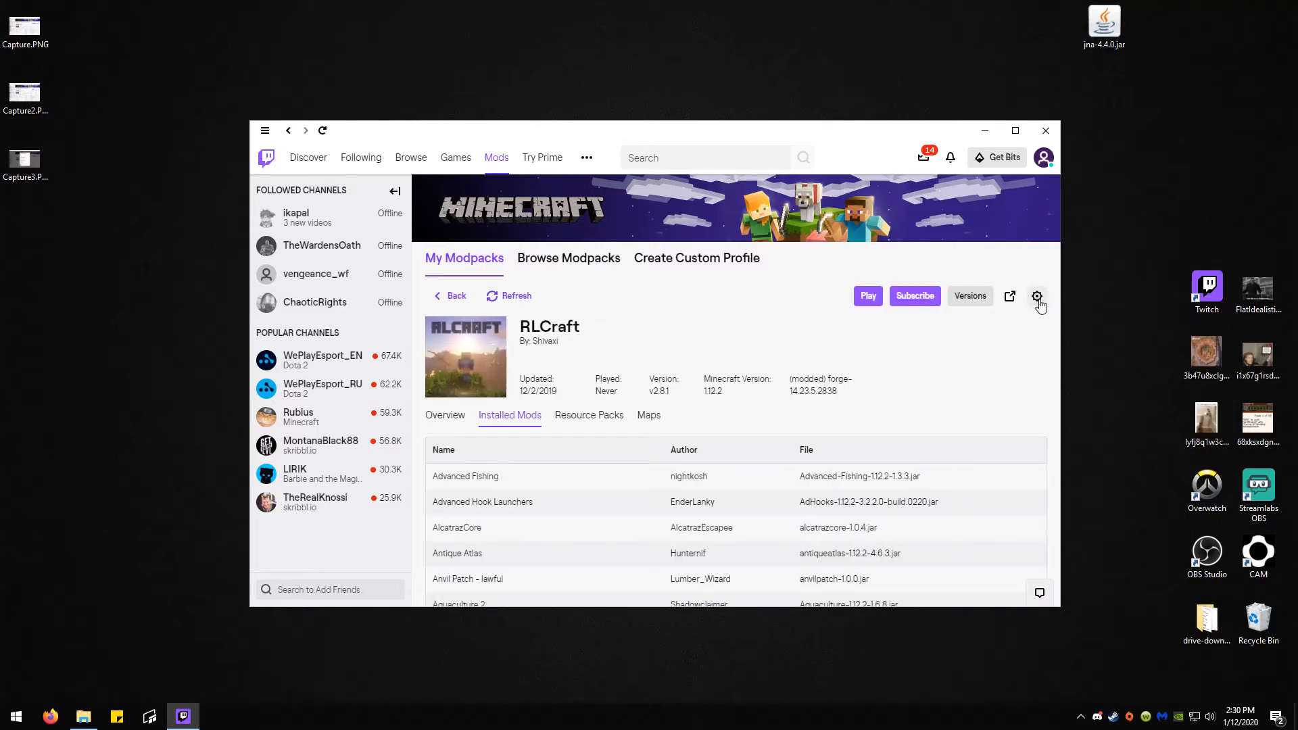
{"action": "left_click", "coordinate": [1037, 301]}
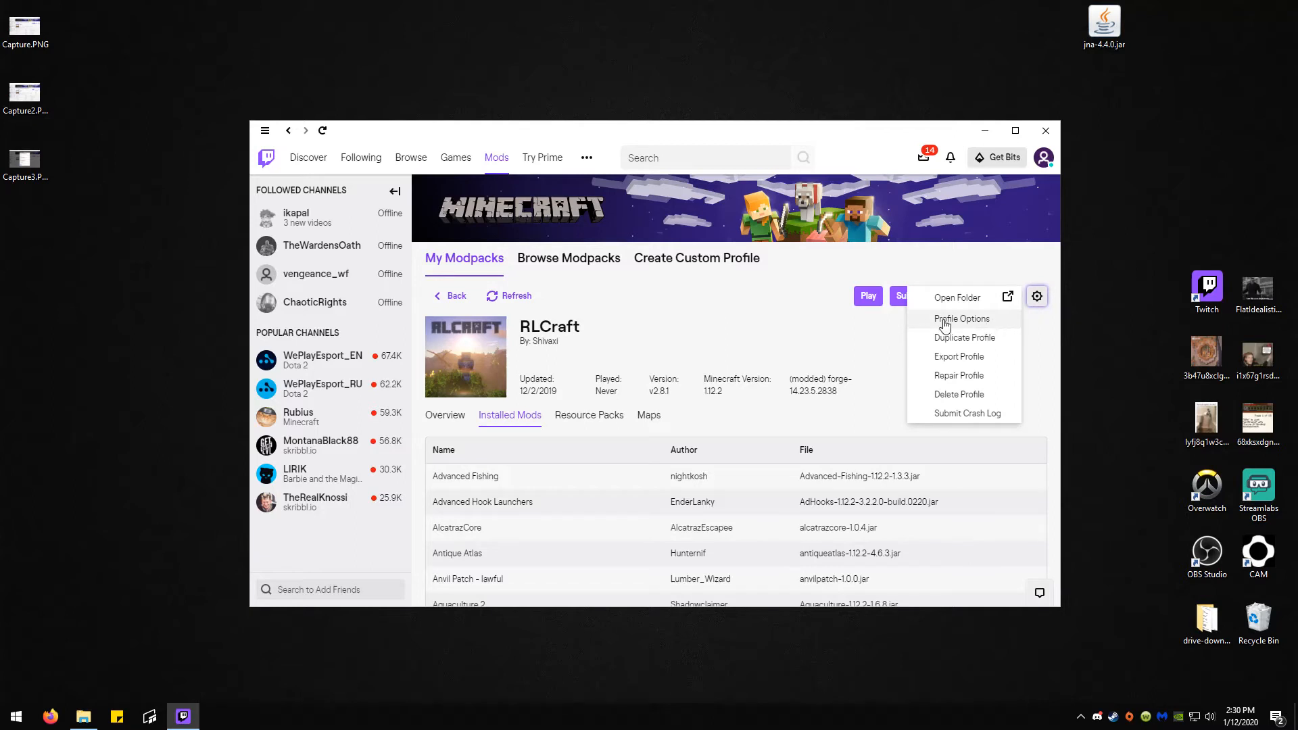
{"action": "left_click", "coordinate": [998, 323]}
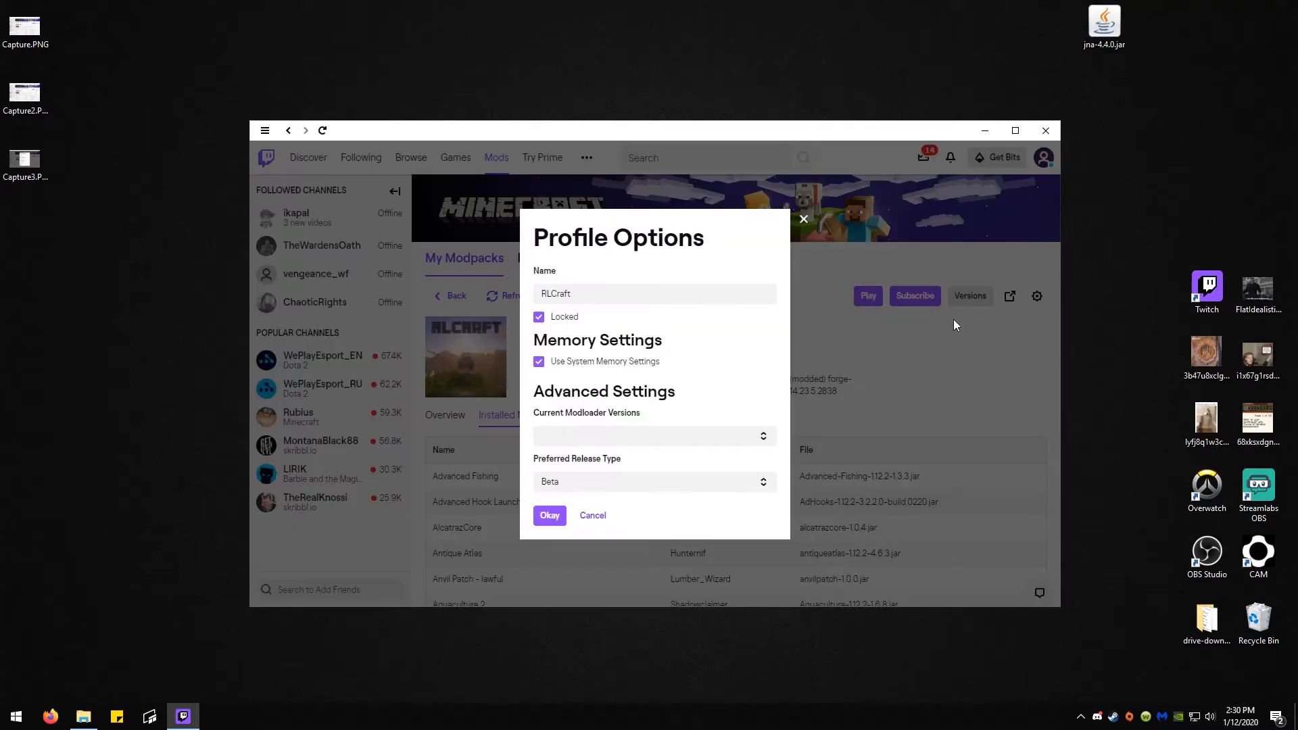
{"action": "left_click", "coordinate": [582, 369]}
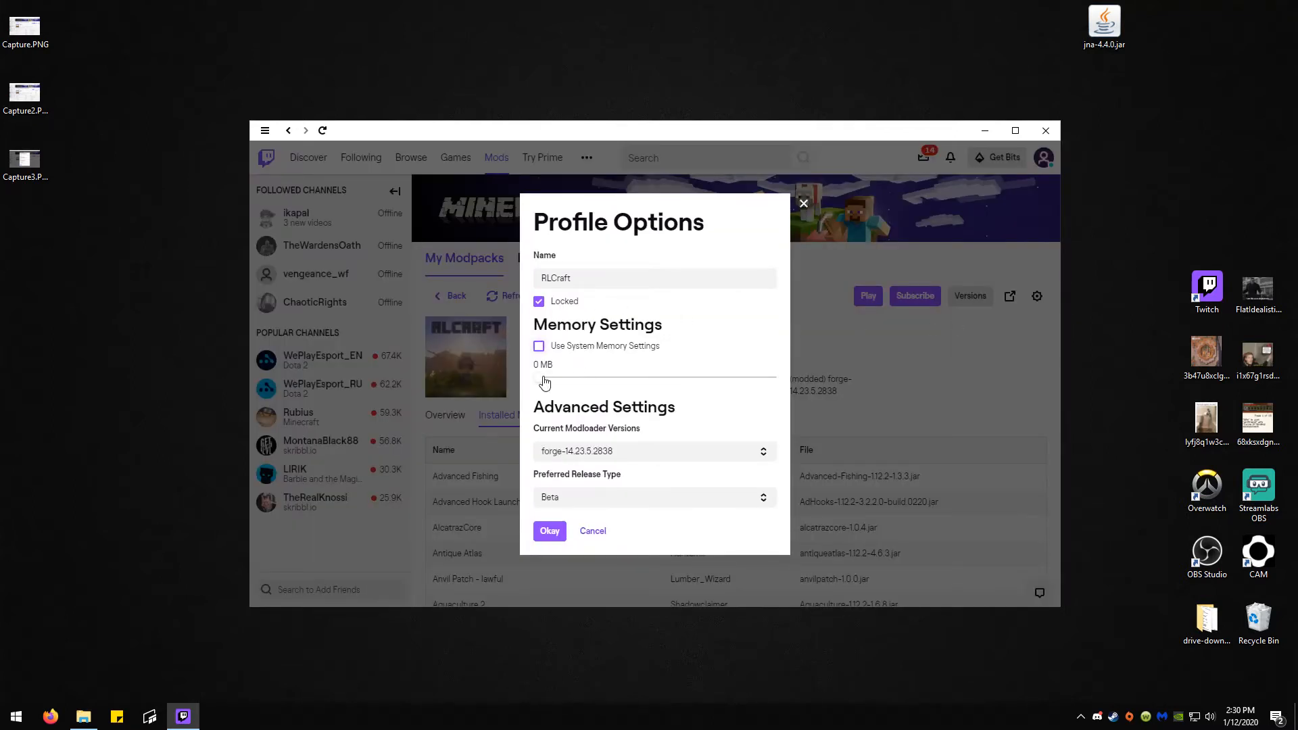
{"action": "left_click_drag", "start_coordinate": [541, 379], "coordinate": [657, 384]}
{"action": "left_click", "coordinate": [550, 531]}
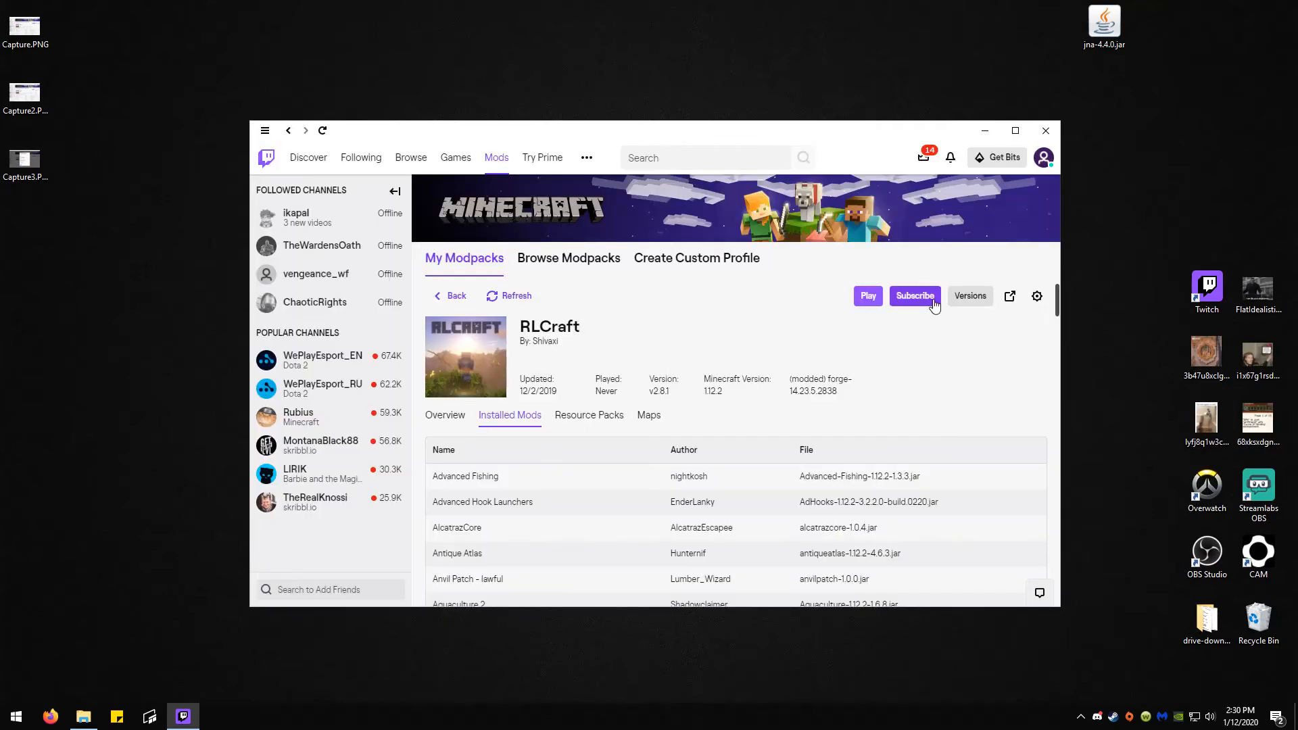
Open RLCraft in the Minecraft Launcher, and with the launcher minimized reposition jna-4.4.0.jar beside the Twitch window on the desktop.
{"action": "left_click", "coordinate": [866, 301]}
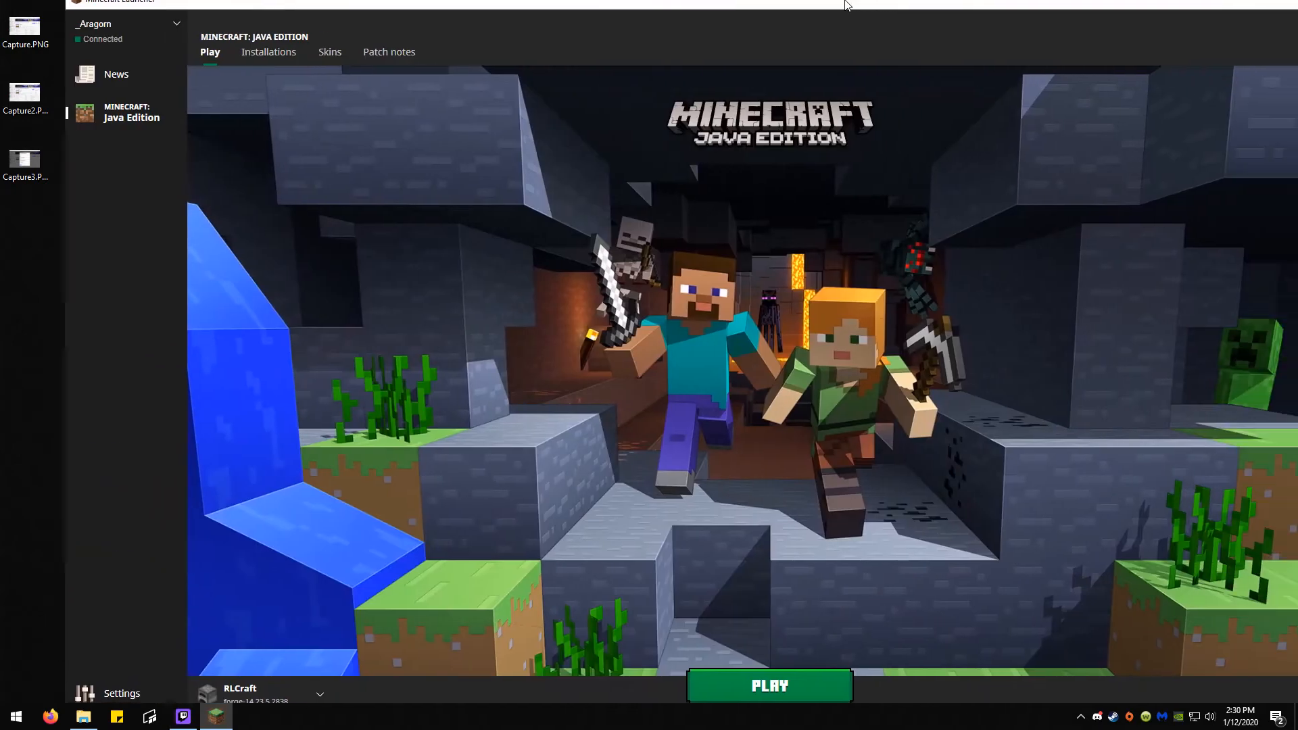
{"action": "left_click_drag", "start_coordinate": [845, 4], "coordinate": [784, 1]}
{"action": "left_click", "coordinate": [1223, 10]}
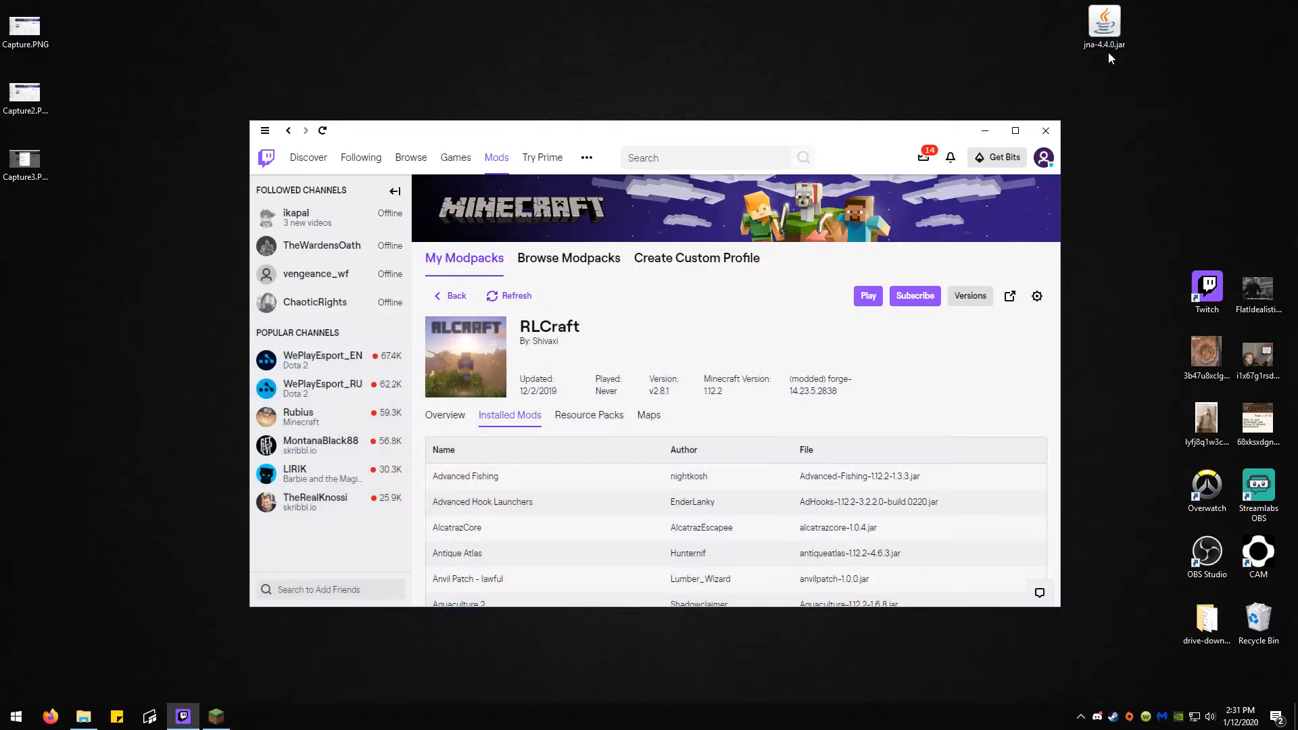
{"action": "left_click_drag", "start_coordinate": [1108, 45], "coordinate": [1151, 181]}
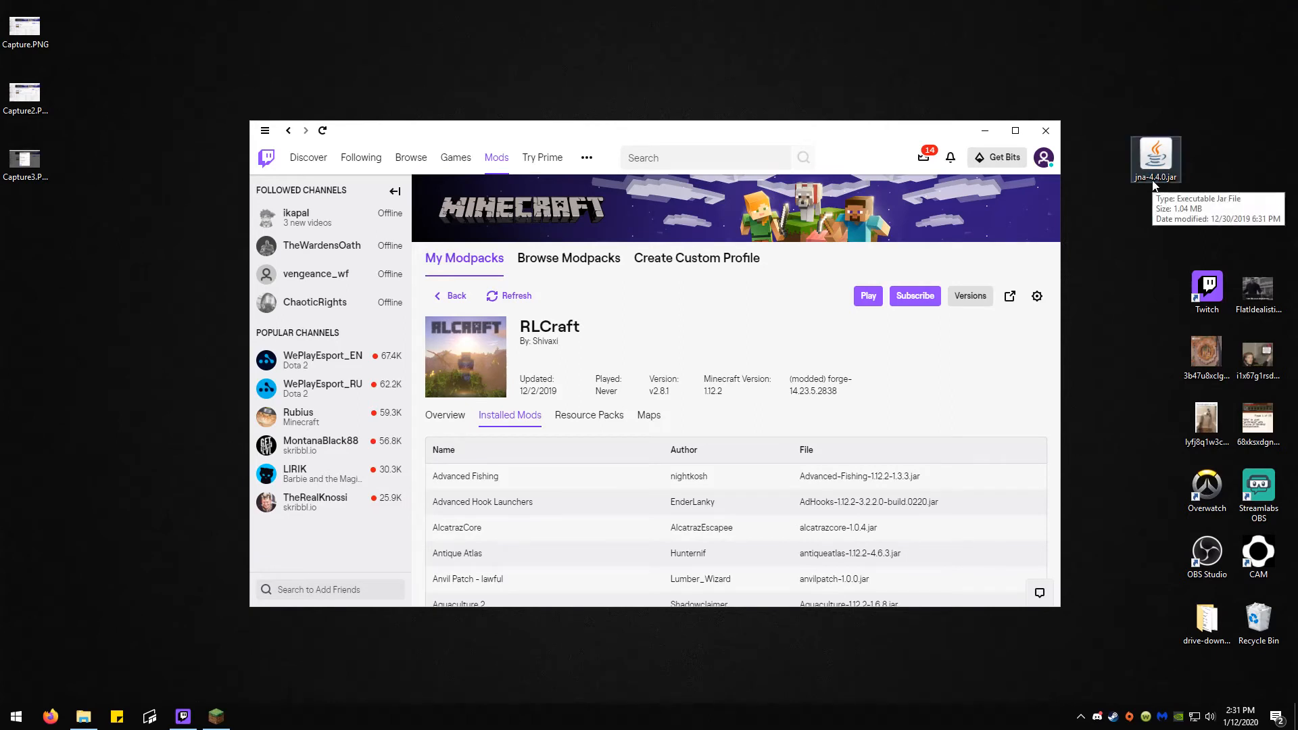
{"action": "left_click", "coordinate": [1096, 216]}
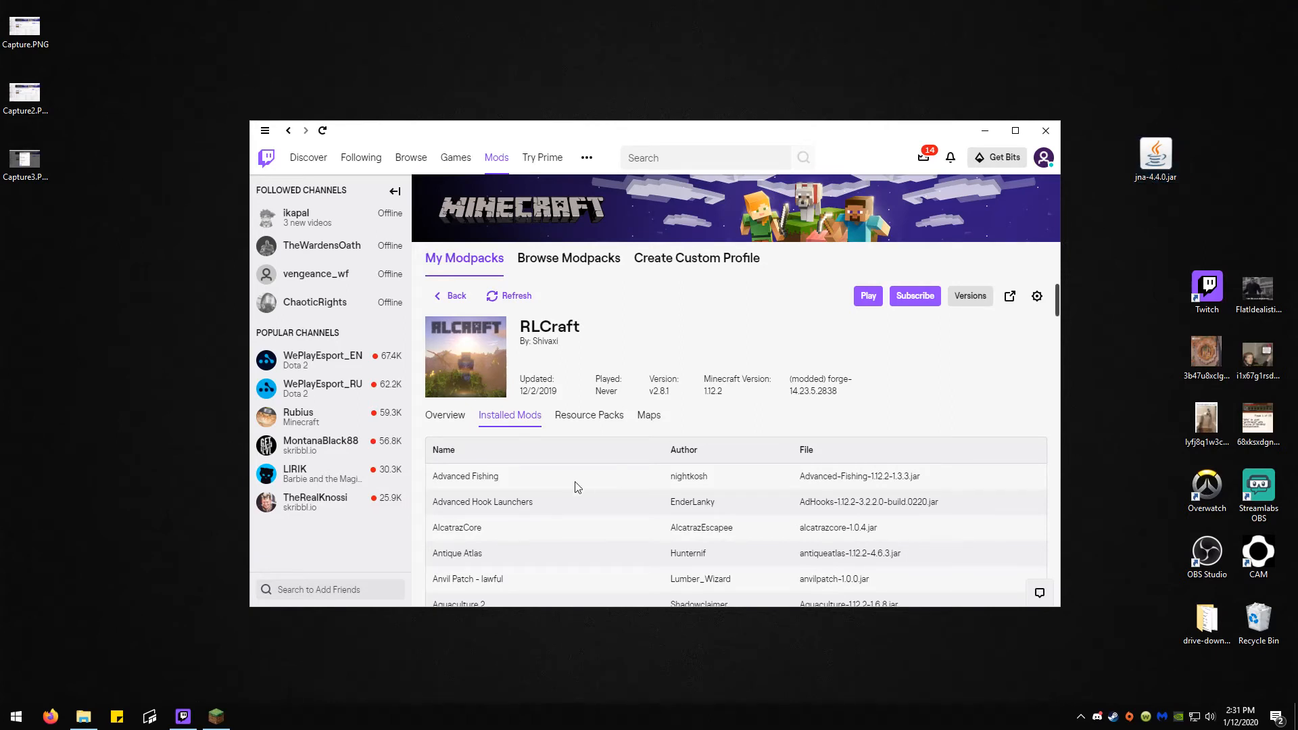
Restore the Minecraft Launcher and try to start the game with the RLCraft installation.
{"action": "left_click", "coordinate": [222, 717]}
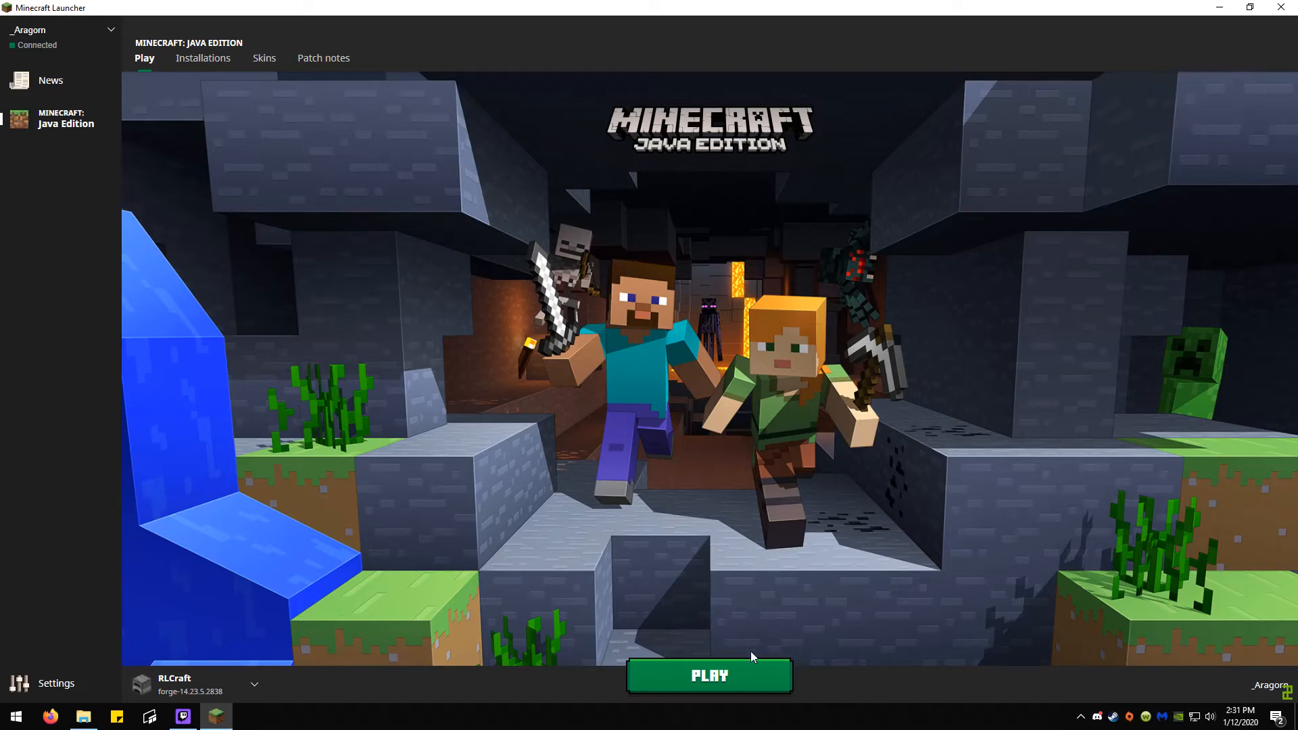
{"action": "left_click", "coordinate": [696, 679]}
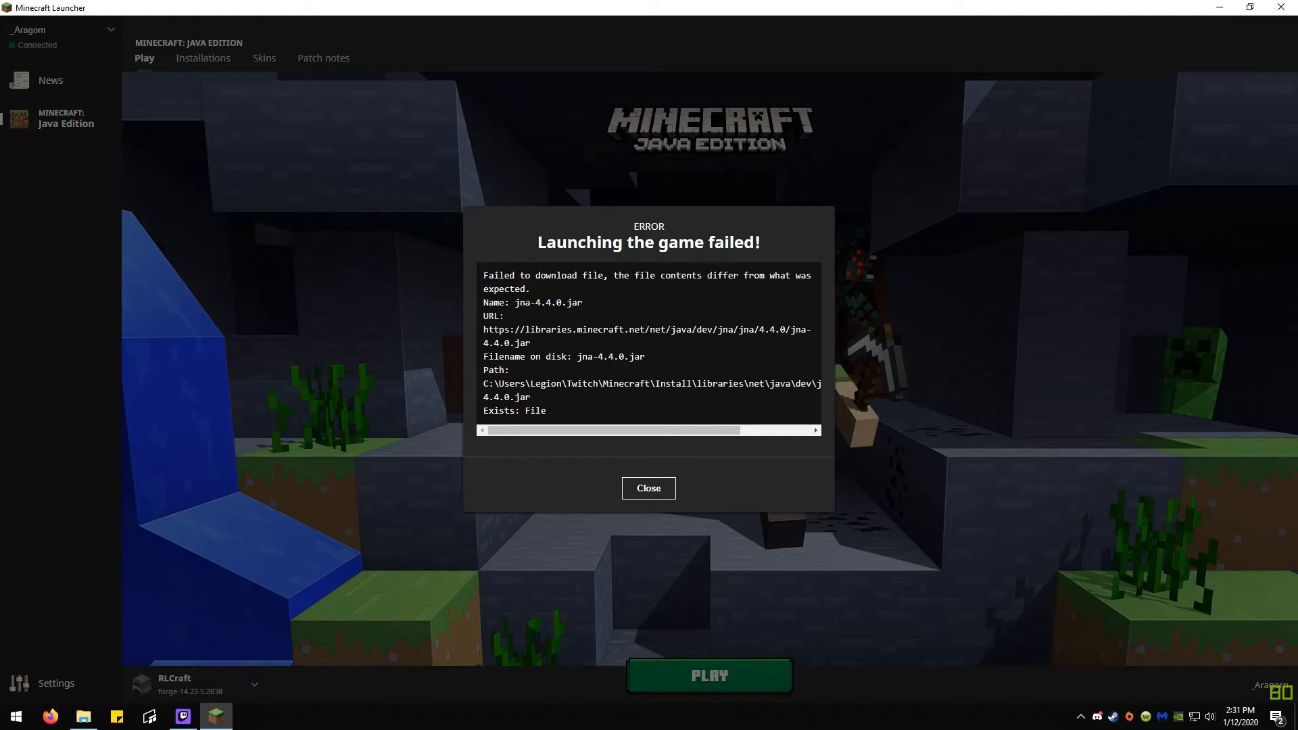
Switch to File Explorer, place its window beside the launch error details, and show the contents of the Windows (C:) drive.
{"action": "key", "text": "alt+Tab"}
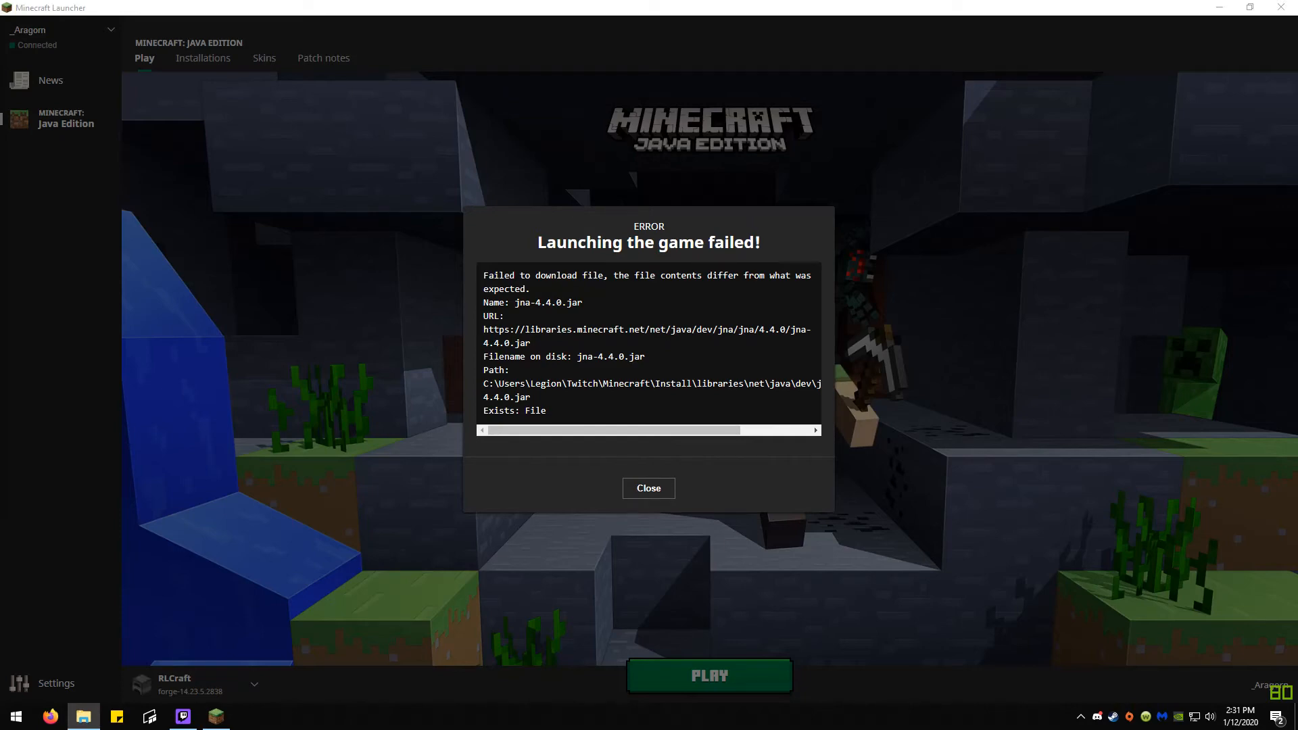
{"action": "left_click_drag", "start_coordinate": [0, 80], "coordinate": [845, 138]}
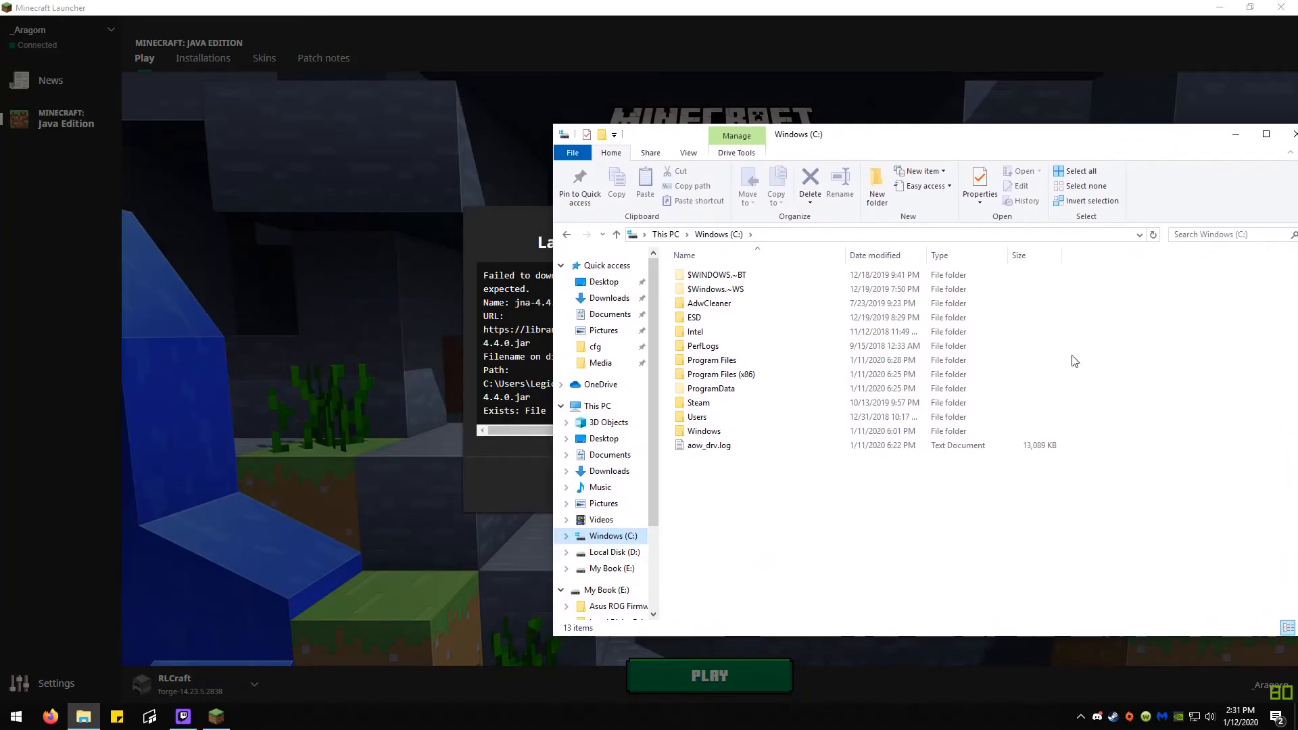
{"action": "mouse_move", "coordinate": [97, 722]}
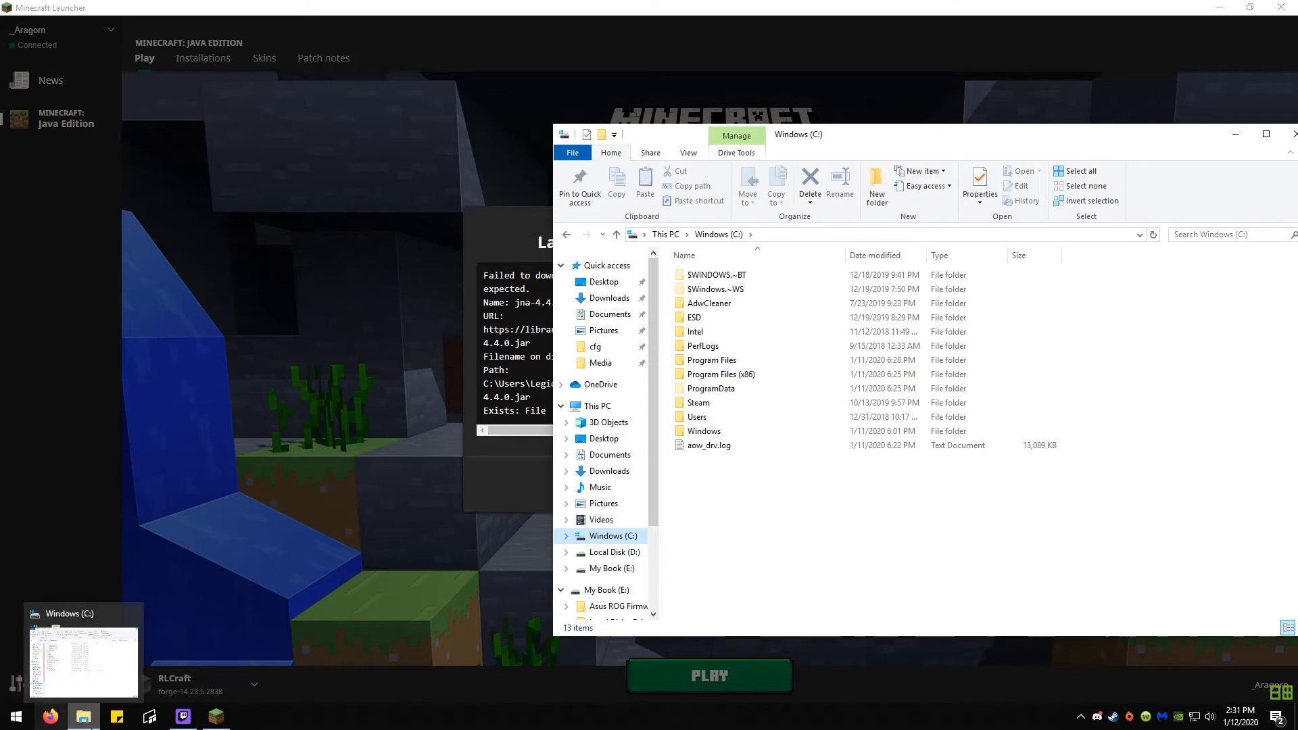
{"action": "left_click", "coordinate": [622, 550]}
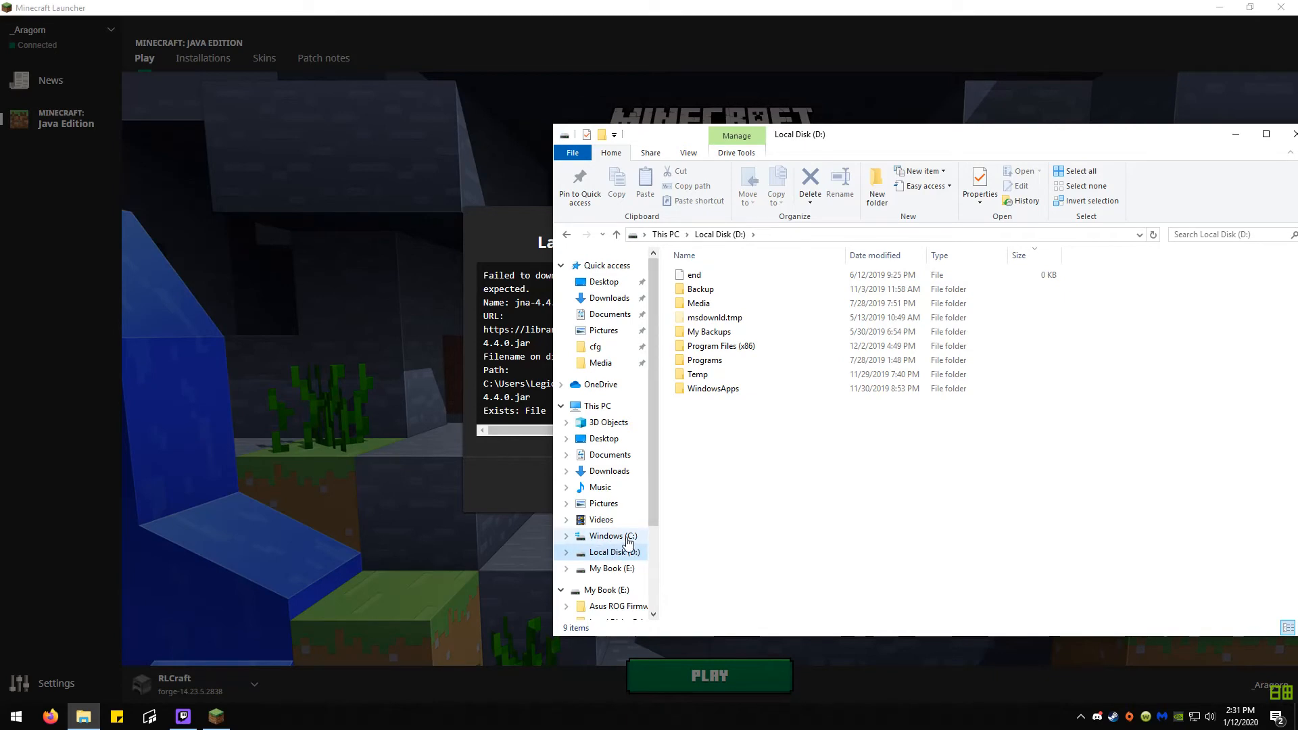
{"action": "left_click", "coordinate": [625, 537]}
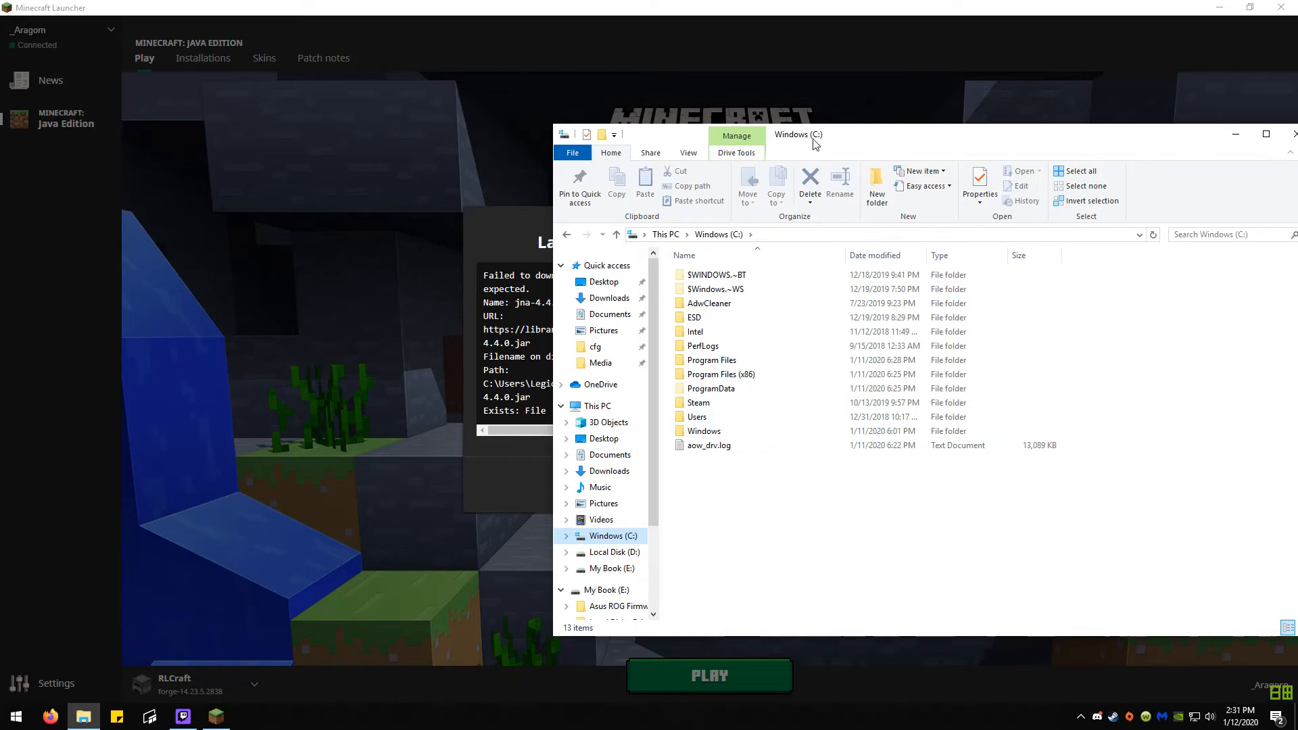
Open the Twitch\Minecraft folder inside the user's profile folder under Users on the C: drive.
{"action": "left_click_drag", "start_coordinate": [885, 138], "coordinate": [1016, 200]}
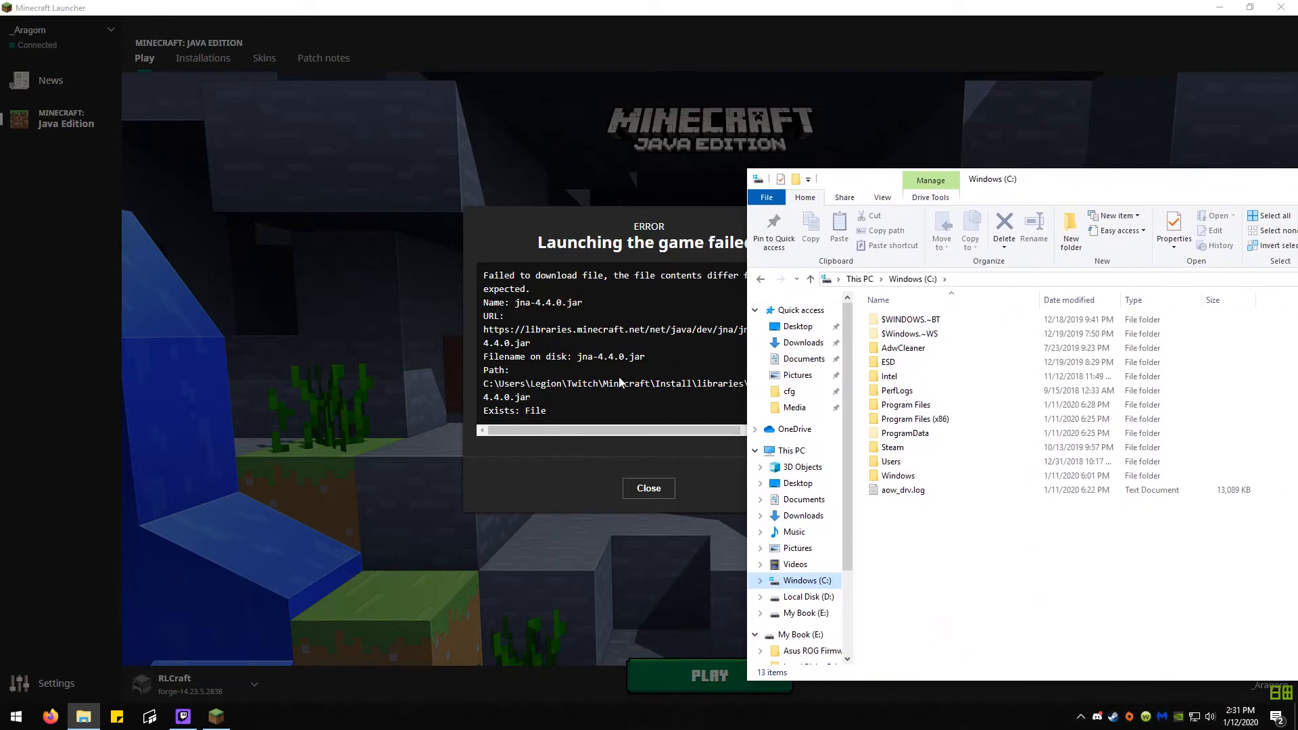
{"action": "double_click", "coordinate": [891, 461]}
{"action": "double_click", "coordinate": [893, 334]}
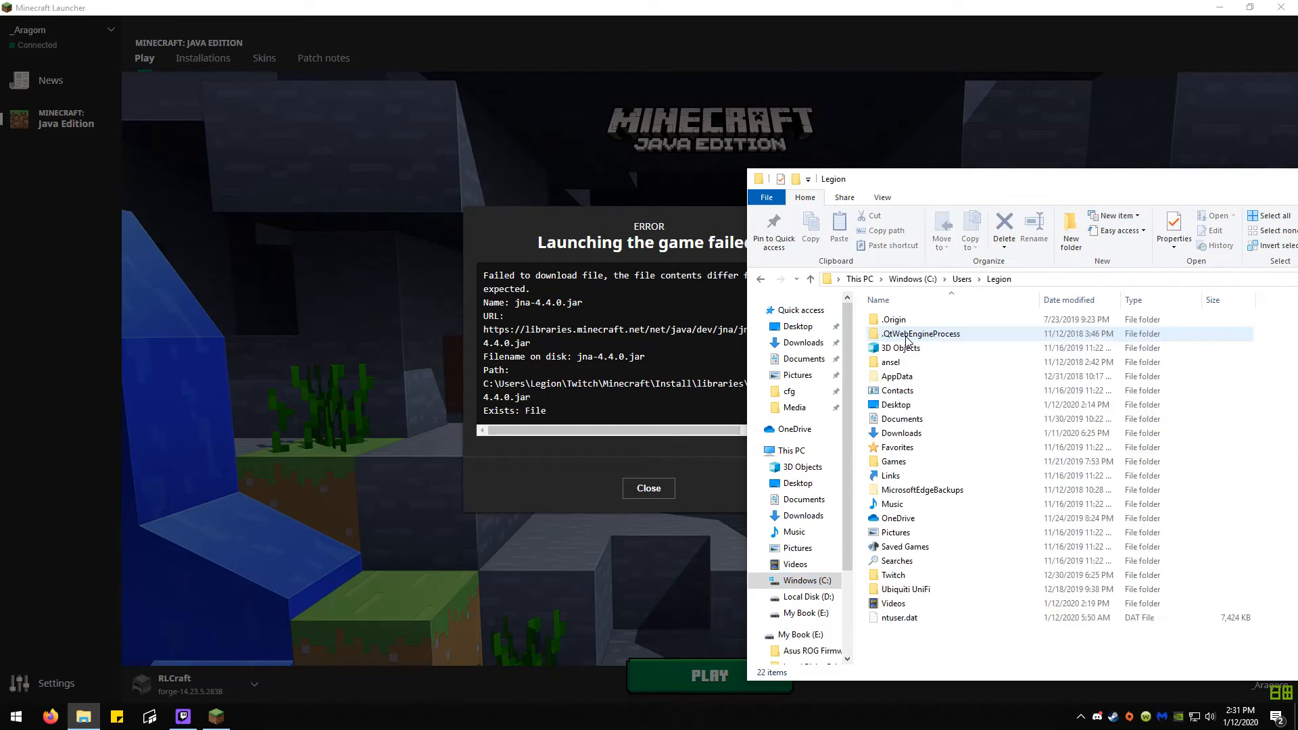
{"action": "double_click", "coordinate": [893, 576]}
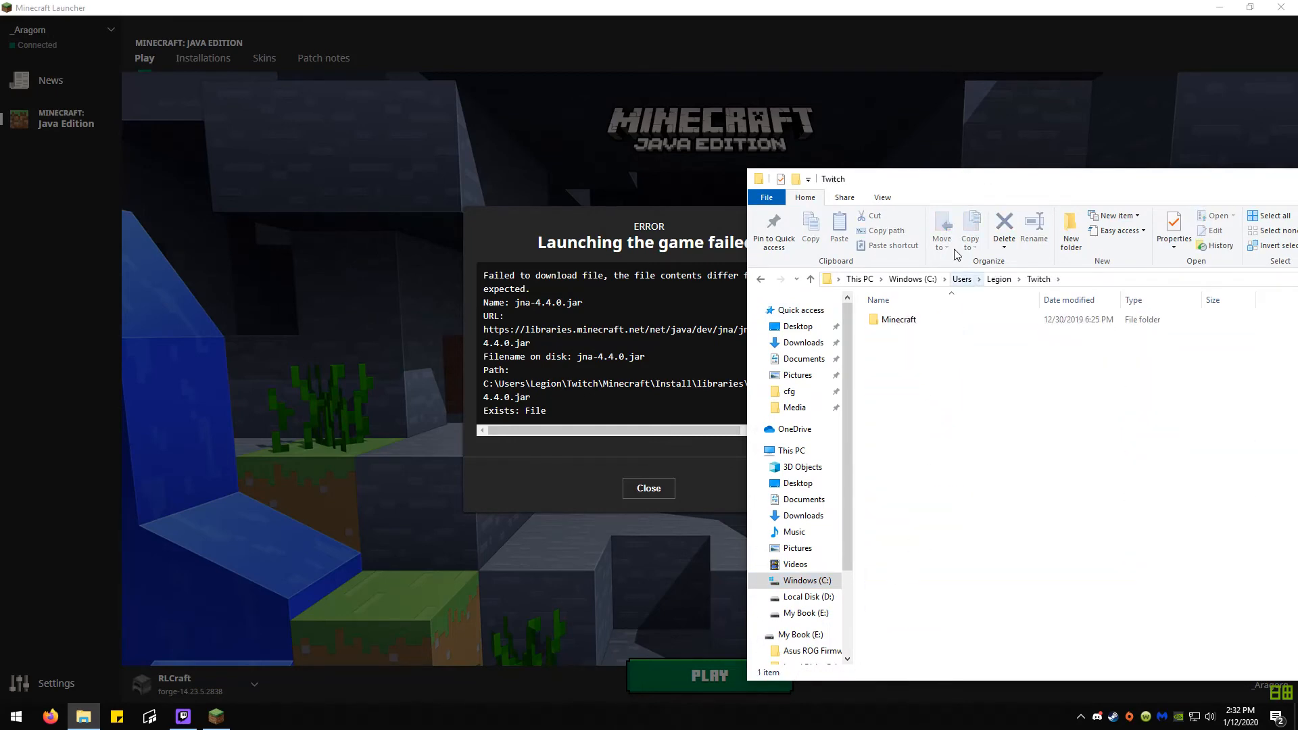
{"action": "double_click", "coordinate": [891, 324]}
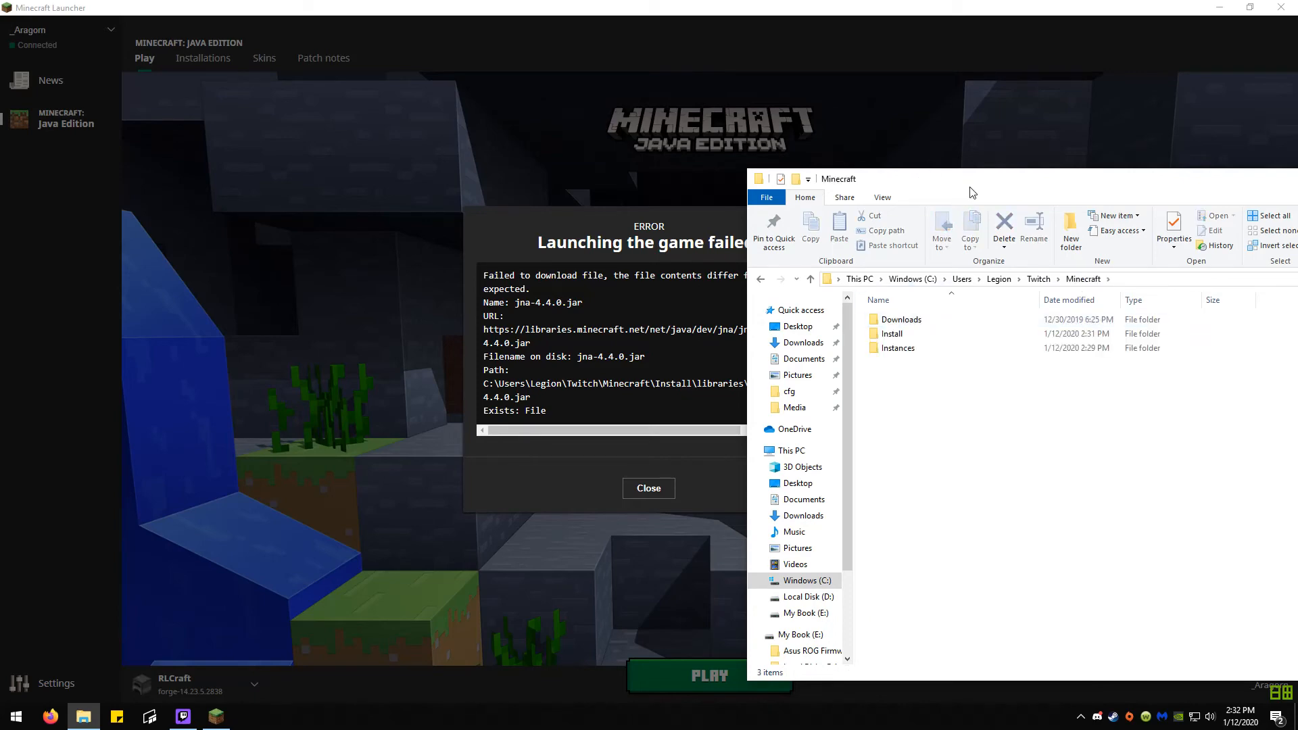
Search the Minecraft folder for jna-4.4.0, with the window placed so the launch error's file name stays readable.
{"action": "left_click_drag", "start_coordinate": [971, 191], "coordinate": [440, 143]}
{"action": "left_click", "coordinate": [908, 239]}
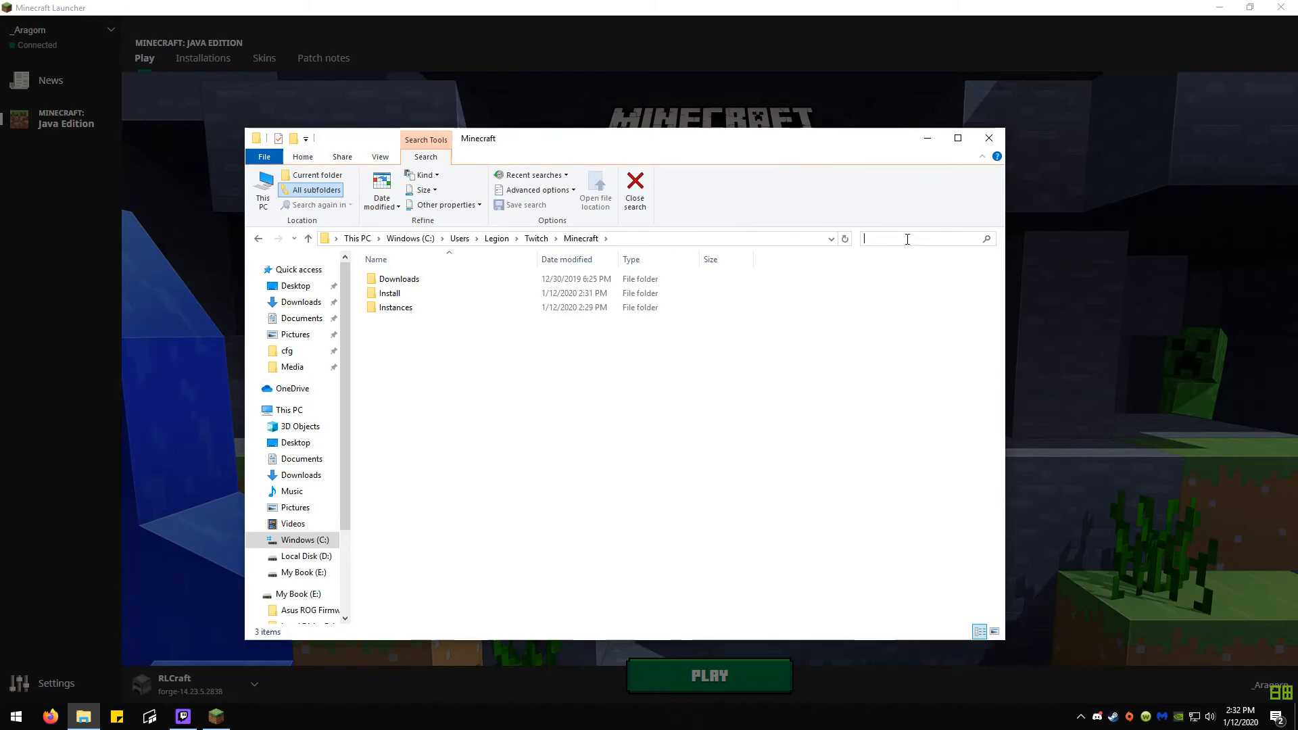
{"action": "left_click_drag", "start_coordinate": [799, 145], "coordinate": [757, 431]}
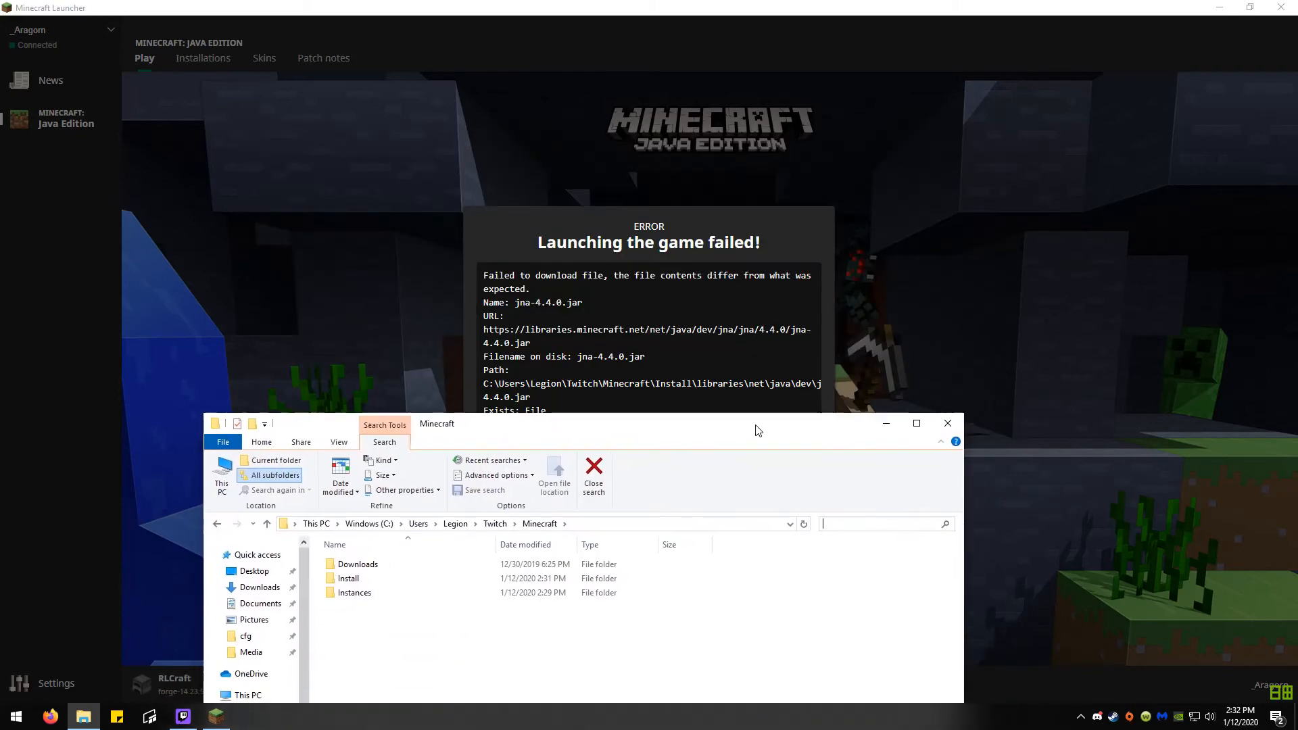
{"action": "type", "text": "jna-4.4."}
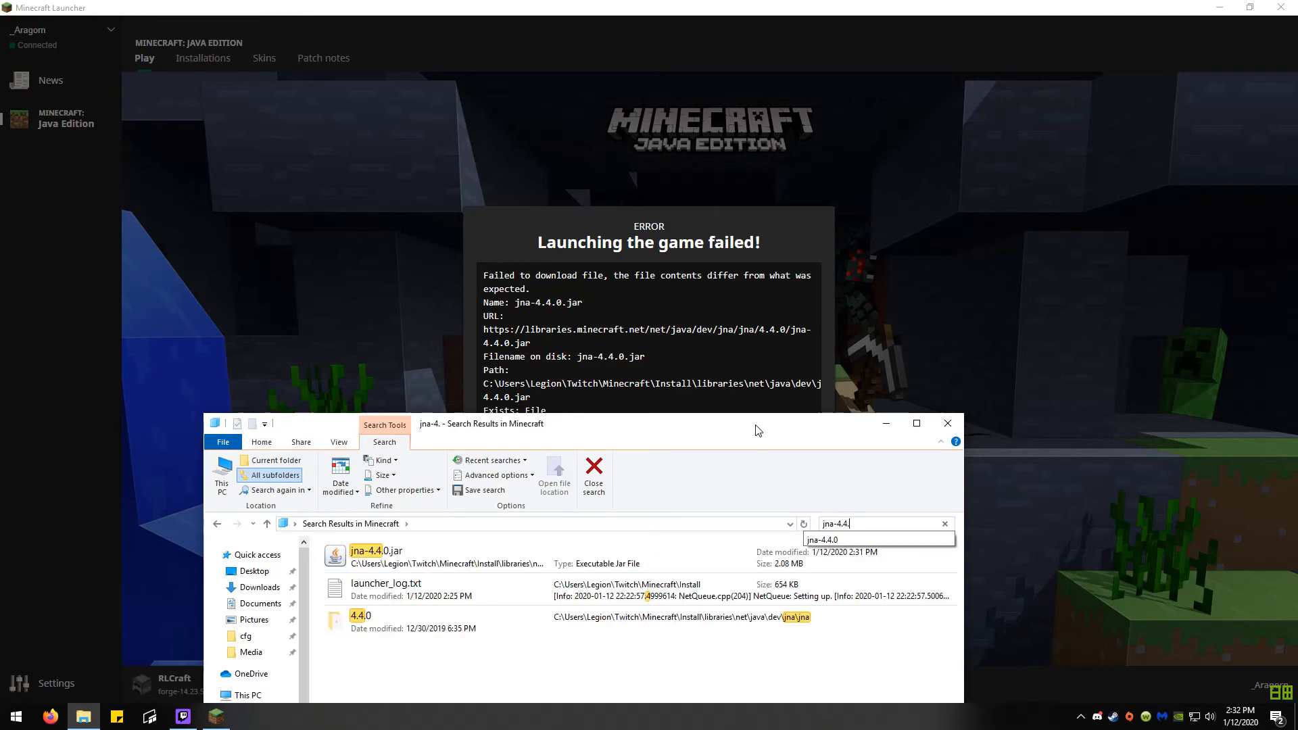
{"action": "type", "text": "0"}
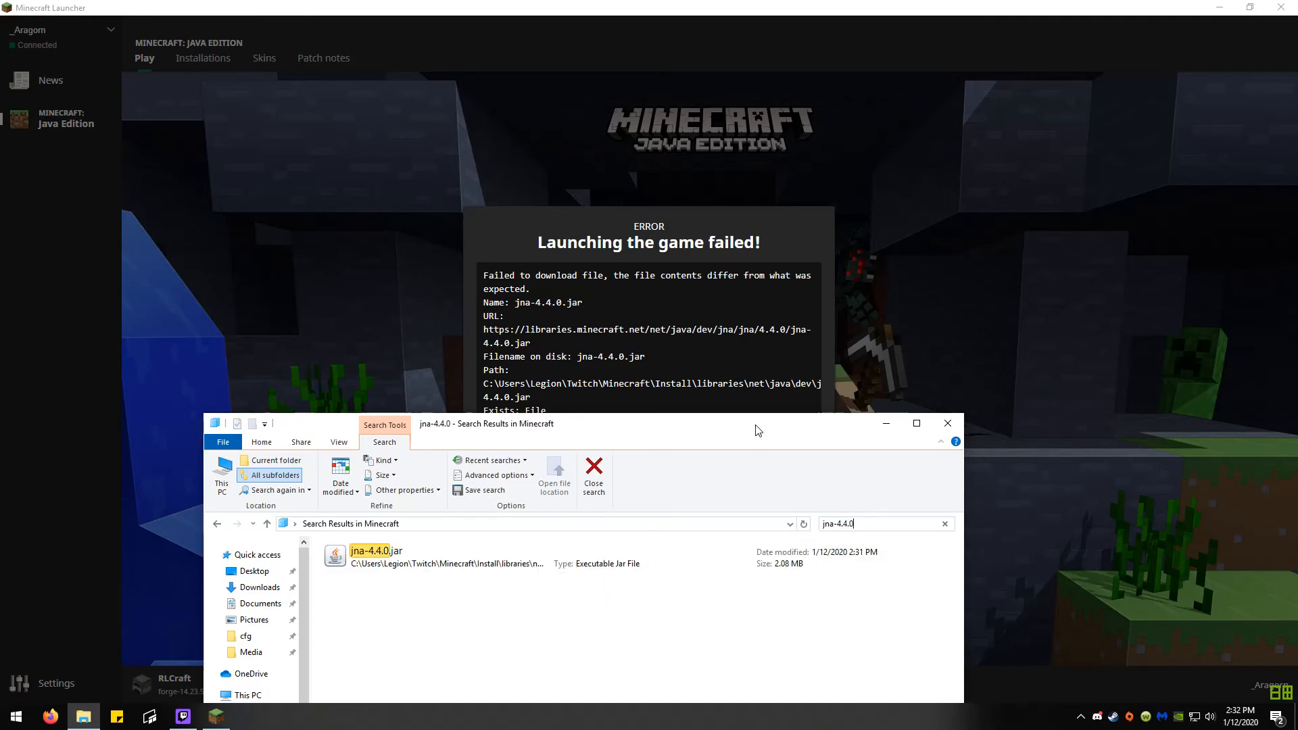
Open the file location of the jna-4.4.0.jar search result.
{"action": "right_click", "coordinate": [442, 557]}
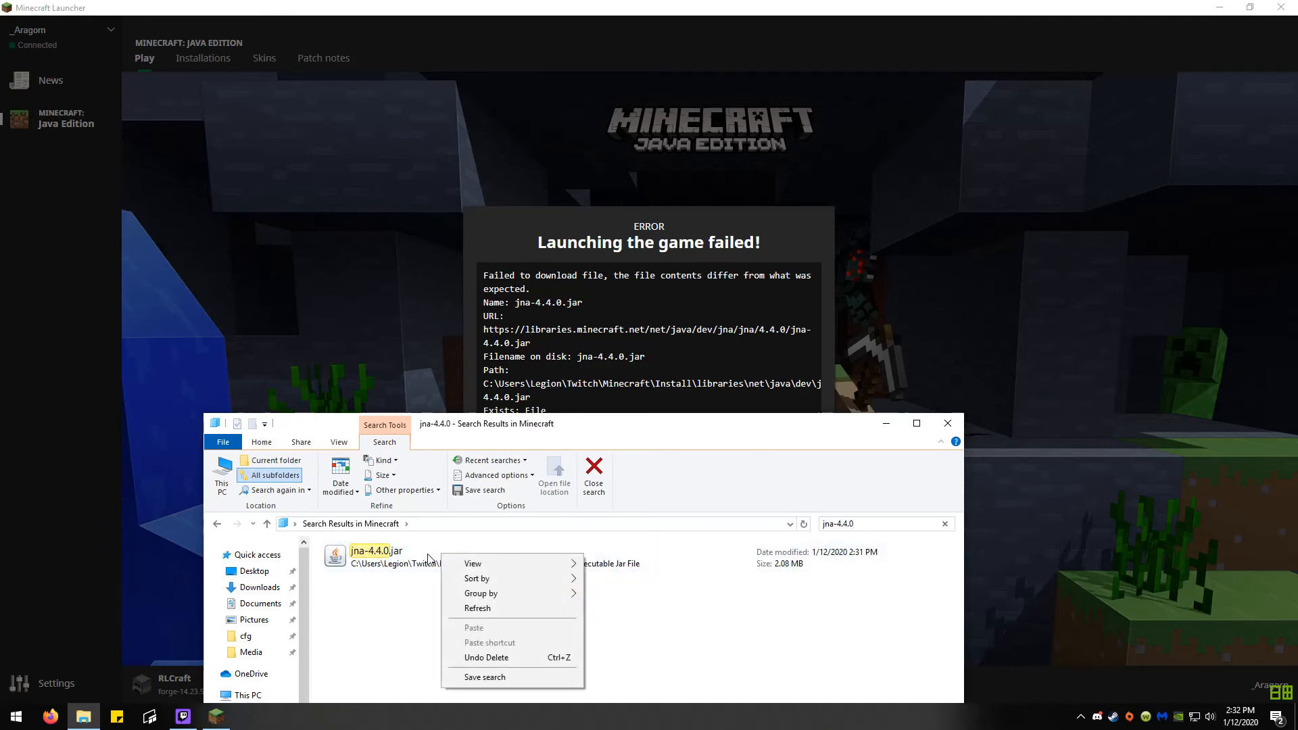
{"action": "right_click", "coordinate": [428, 555]}
{"action": "right_click", "coordinate": [410, 557]}
{"action": "left_click_drag", "start_coordinate": [616, 431], "coordinate": [692, 90]}
{"action": "left_click", "coordinate": [498, 221]}
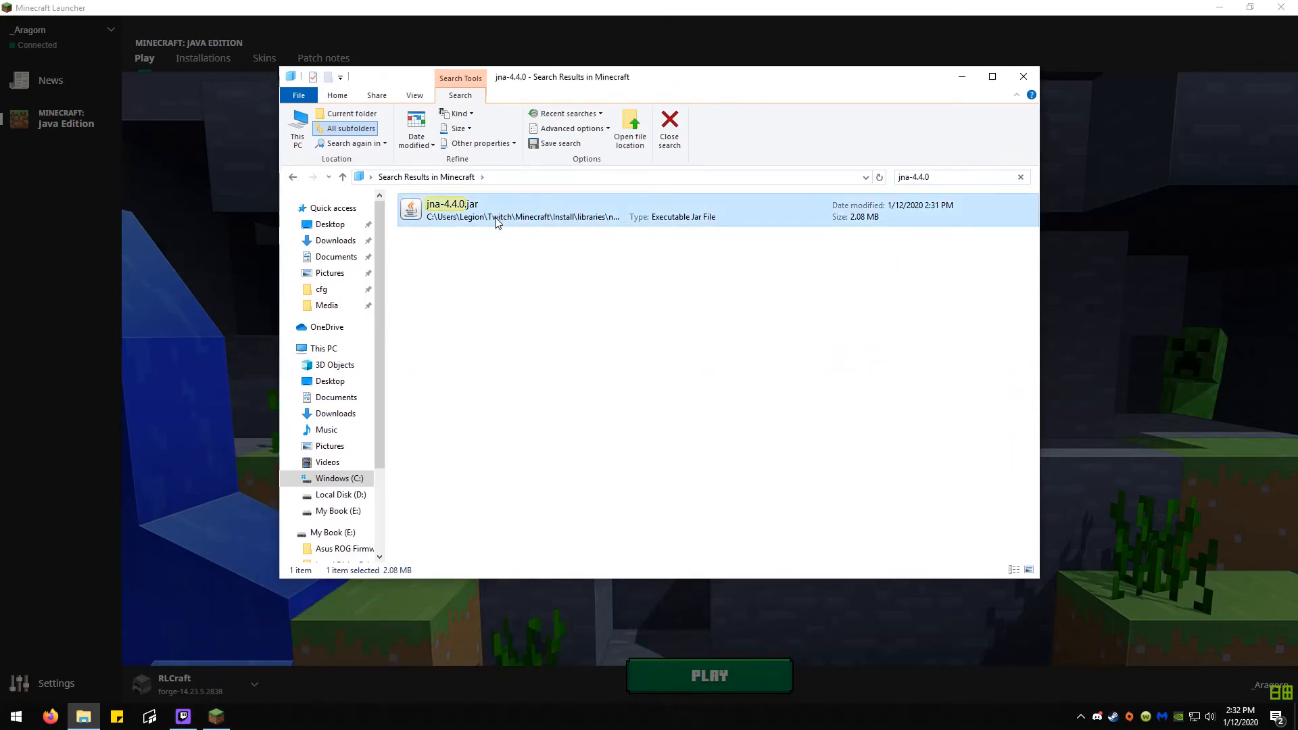
{"action": "right_click", "coordinate": [498, 223]}
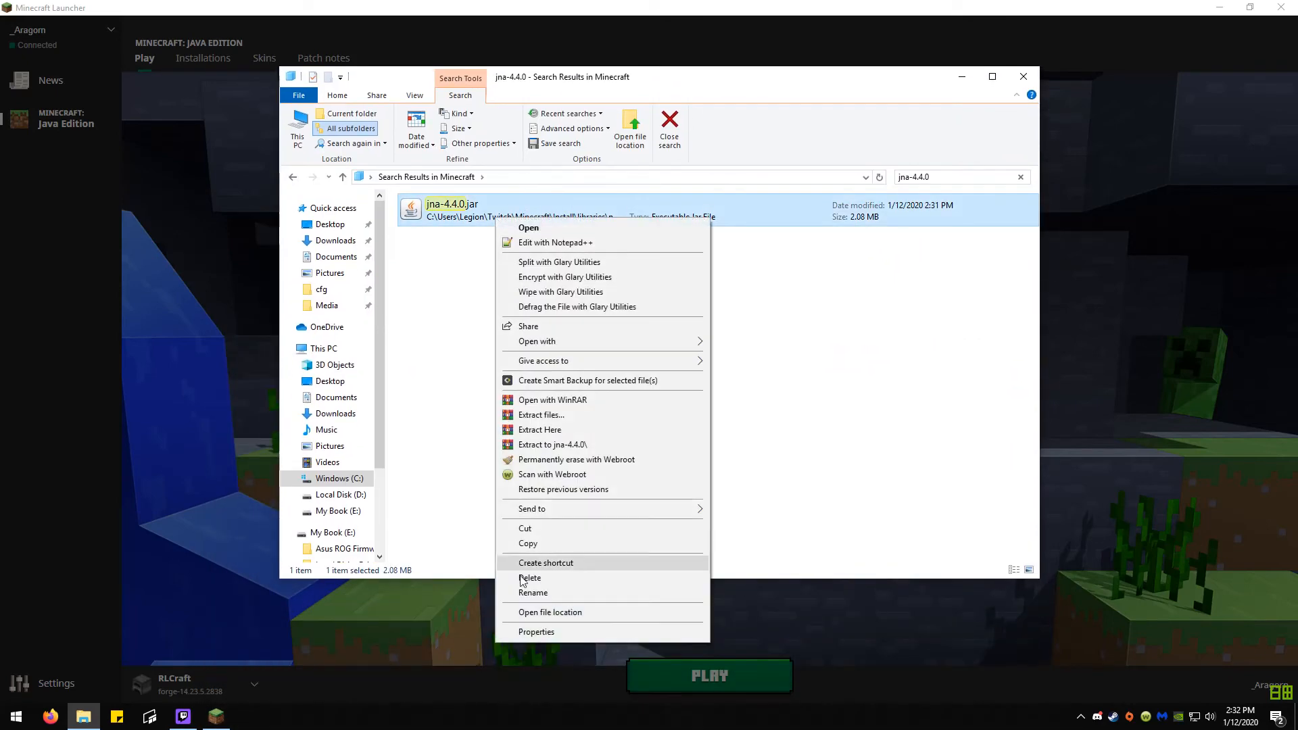
{"action": "left_click", "coordinate": [533, 613]}
Replace jna-4.4.0.jar in the 4.4.0 library folder by deleting it and moving in the desktop copy.
{"action": "left_click", "coordinate": [488, 290]}
{"action": "left_click_drag", "start_coordinate": [519, 341], "coordinate": [415, 204]}
{"action": "key", "text": "Delete"}
{"action": "left_click", "coordinate": [1219, 8]}
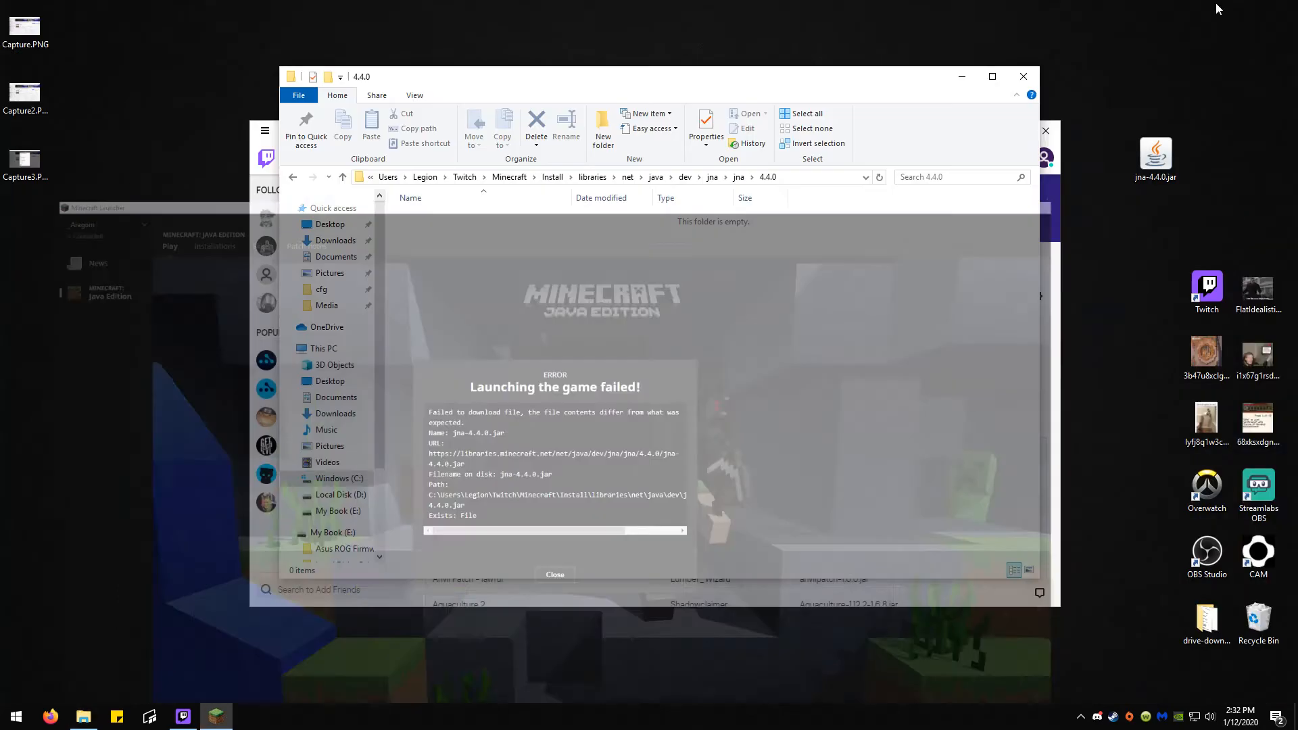
{"action": "left_click_drag", "start_coordinate": [1157, 145], "coordinate": [570, 270]}
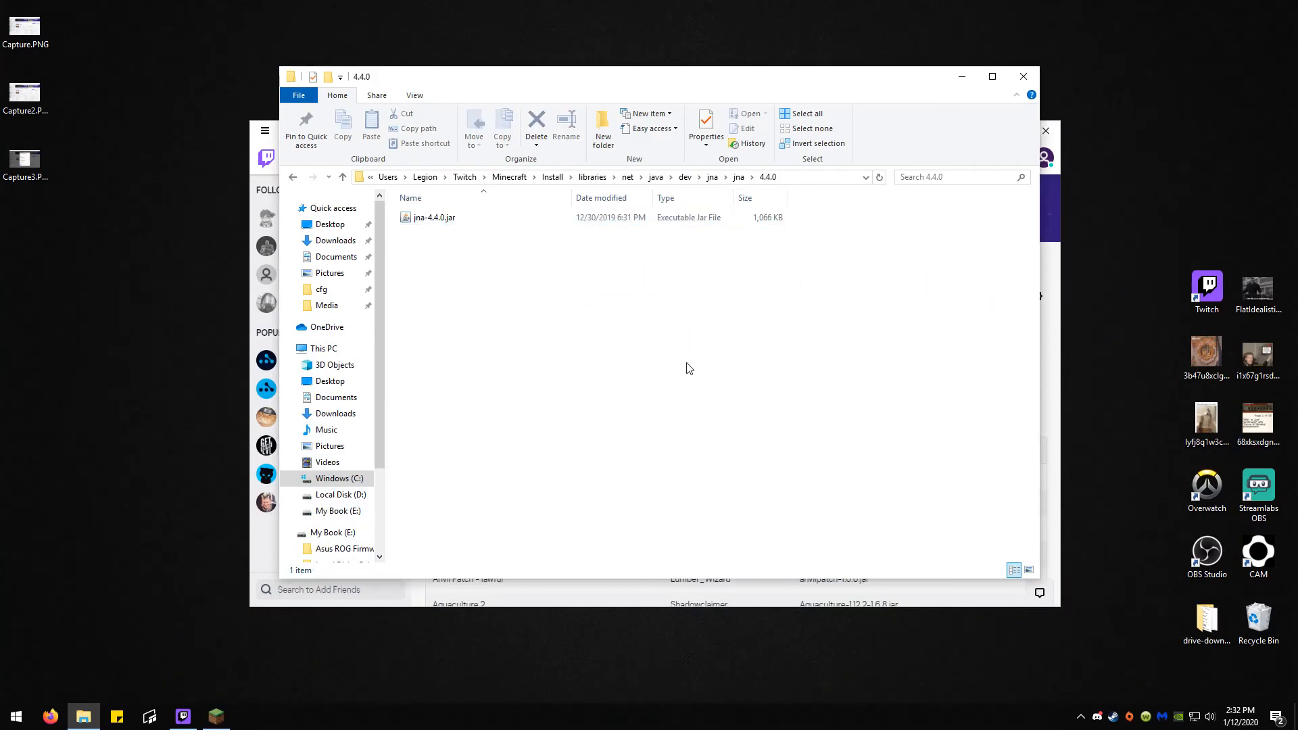
Switch to the Minecraft Launcher, dismiss the launch error, start RLCraft again, and maximize the game window.
{"action": "left_click", "coordinate": [216, 717]}
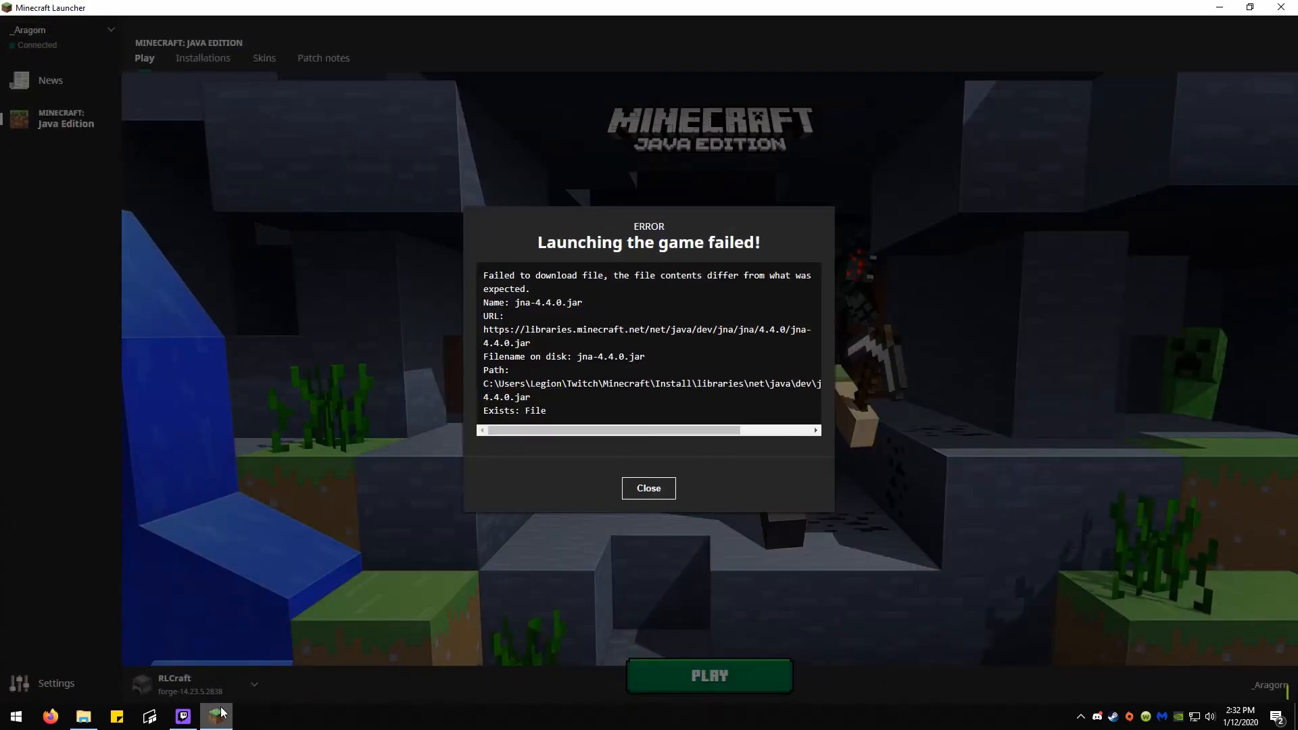
{"action": "left_click", "coordinate": [649, 489]}
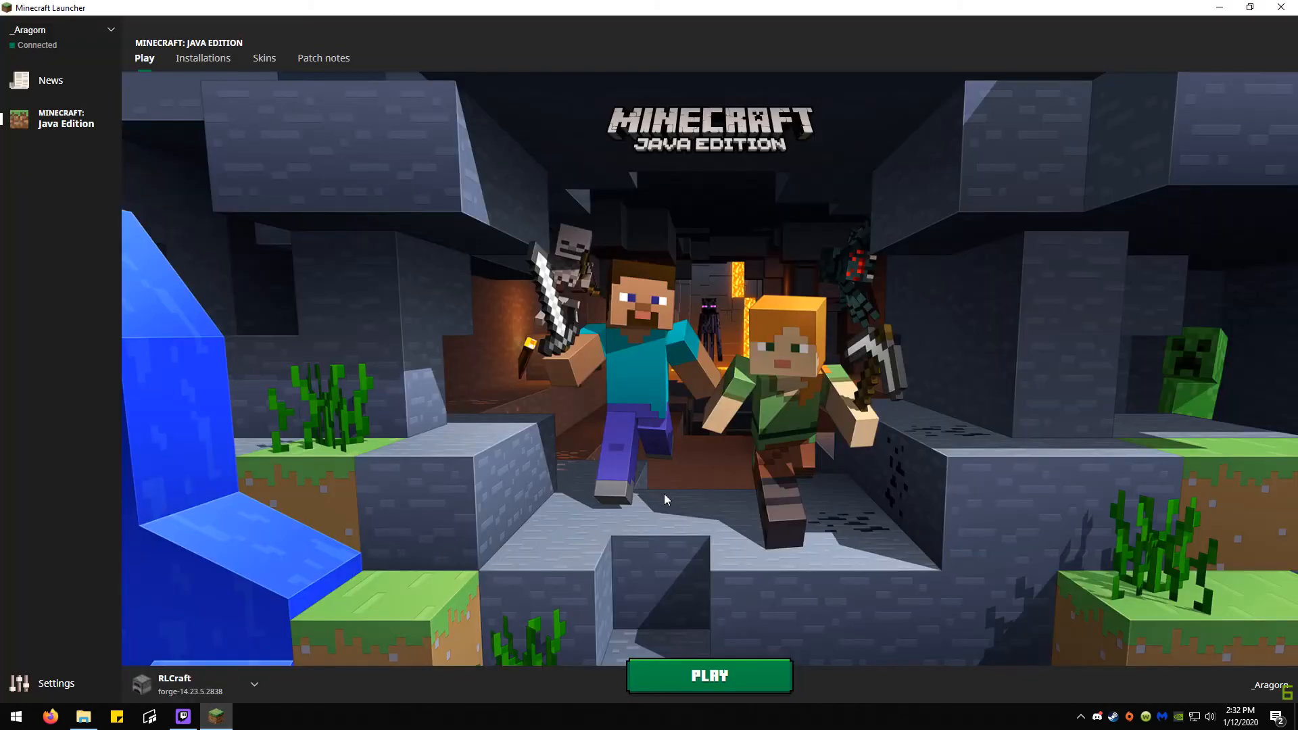
{"action": "left_click", "coordinate": [703, 675]}
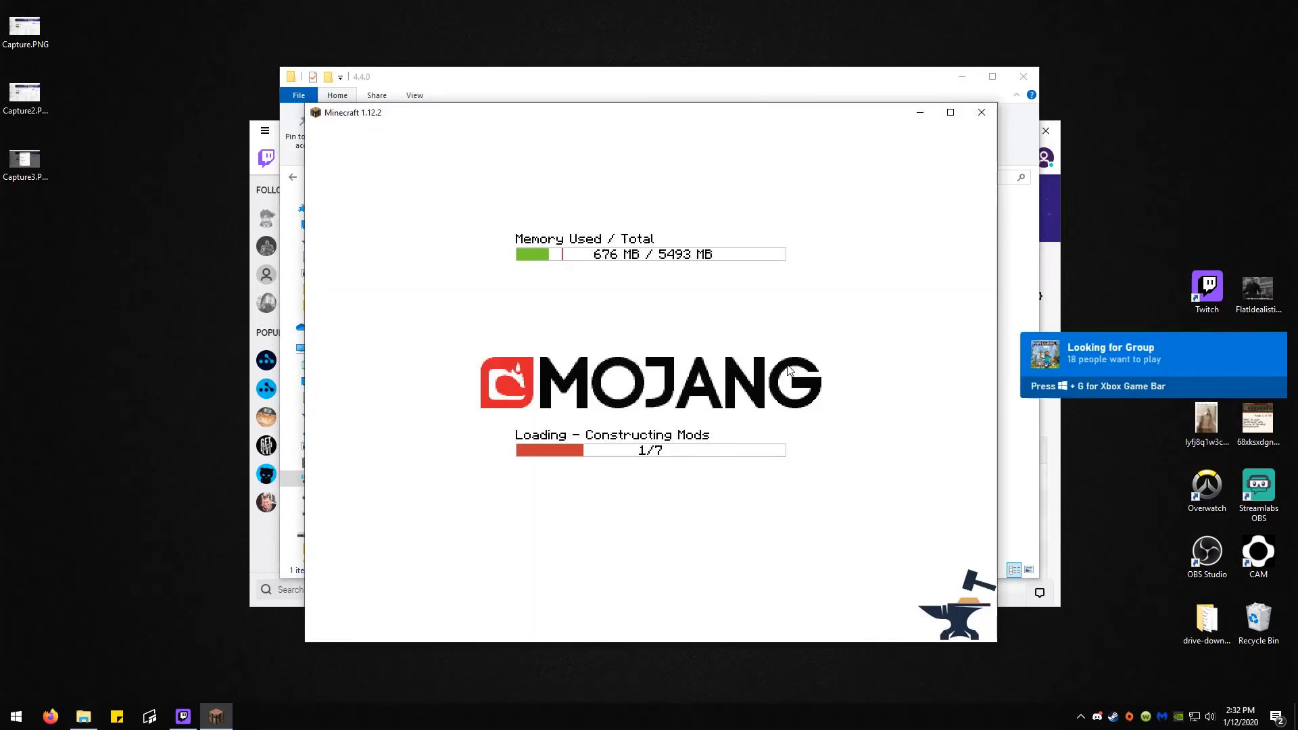
{"action": "left_click", "coordinate": [953, 112]}
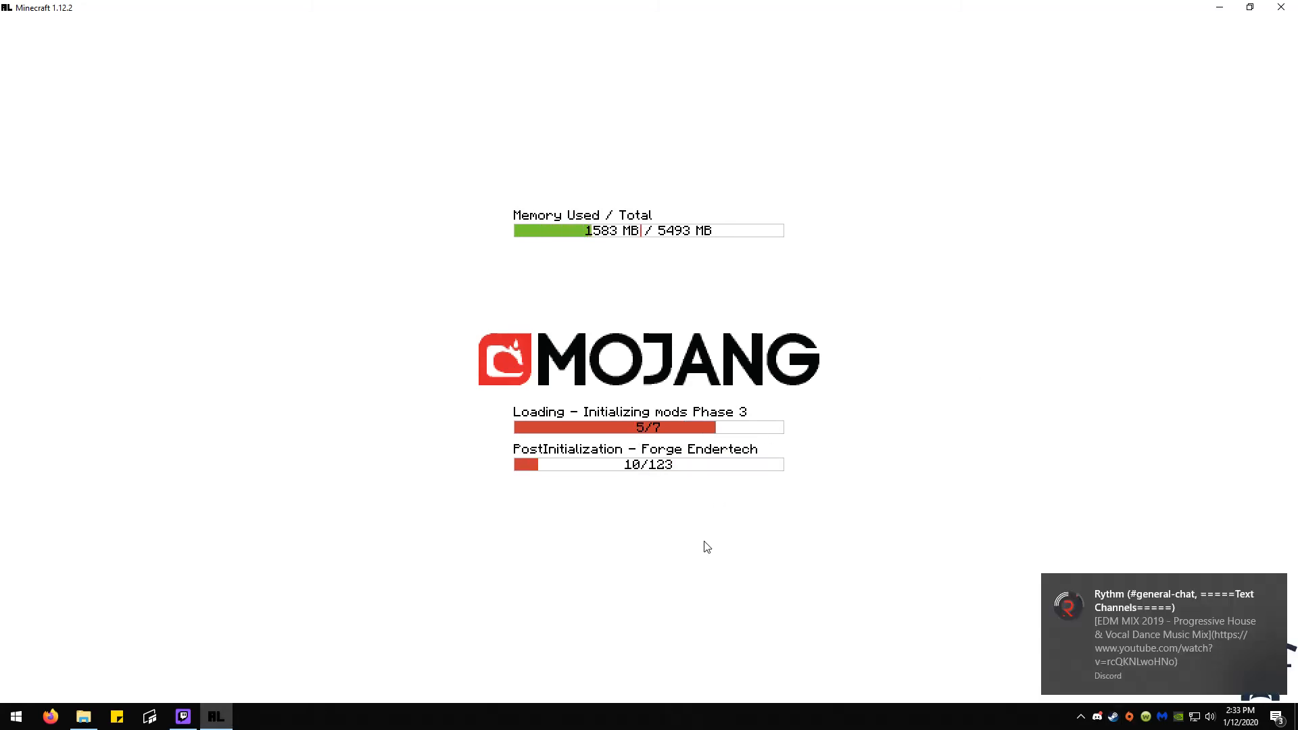
{"action": "left_click", "coordinate": [1105, 636]}
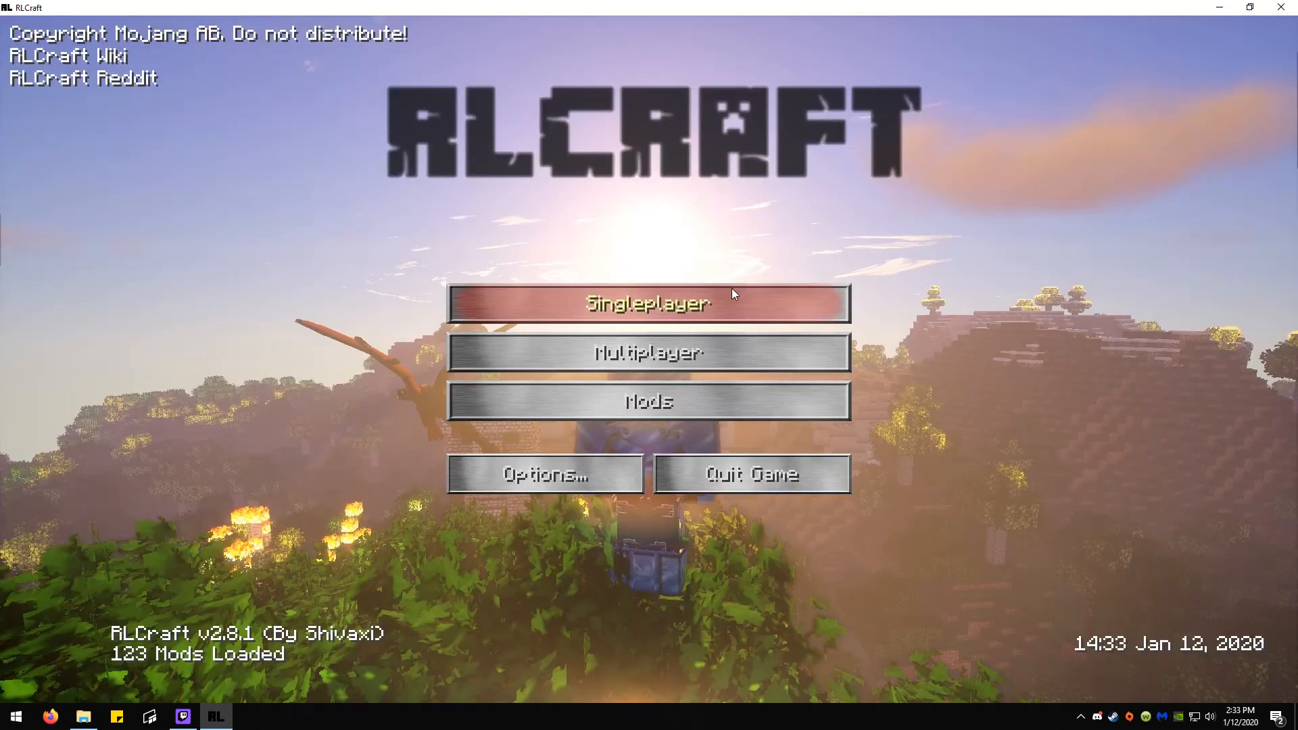
Create a new singleplayer world named "This Is The End" in Survival mode.
{"action": "left_click", "coordinate": [731, 292]}
{"action": "left_click", "coordinate": [794, 612]}
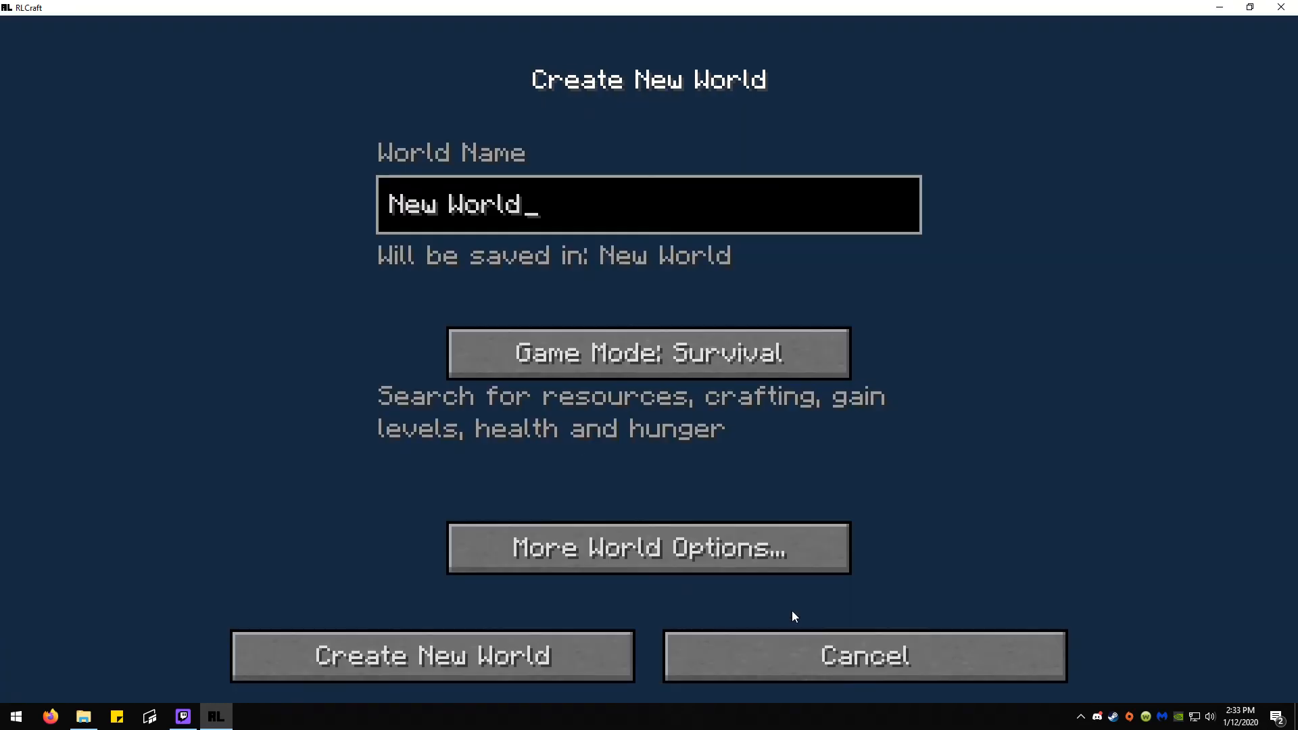
{"action": "key", "text": "ctrl+a"}
{"action": "type", "text": "This Is"}
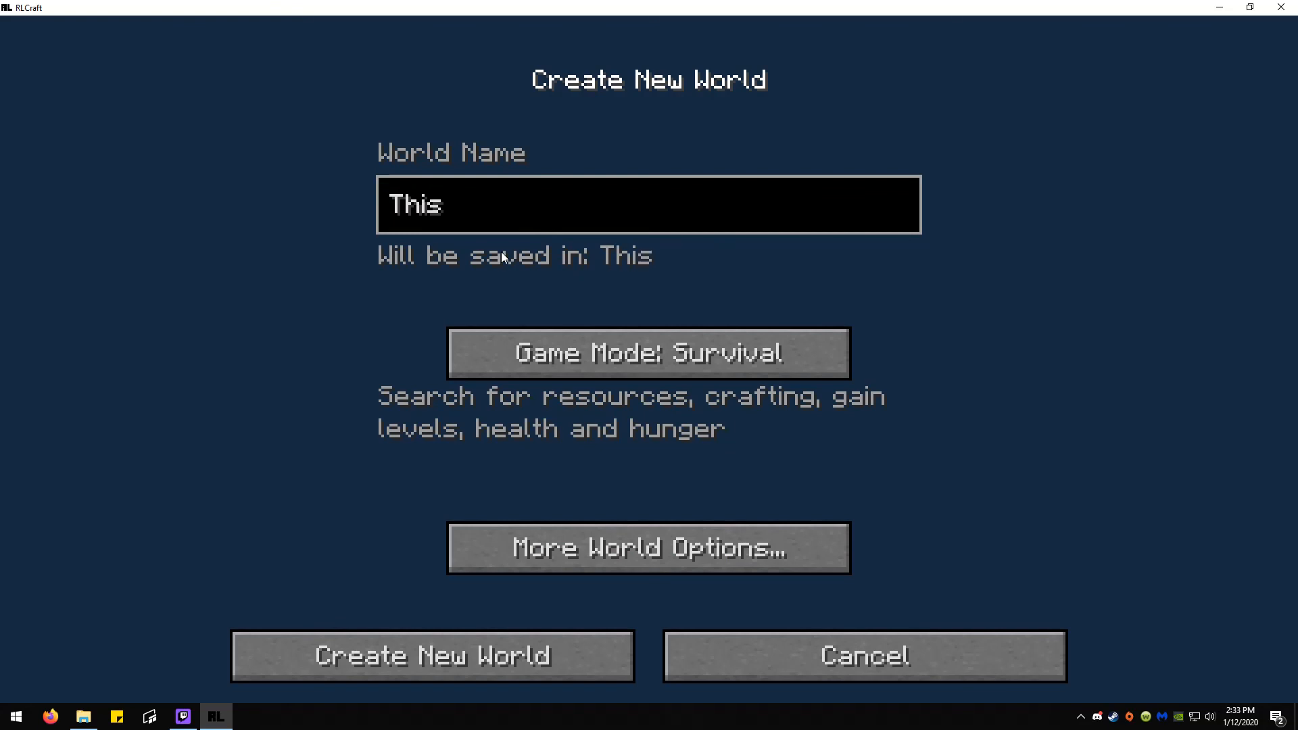
{"action": "type", "text": " The End"}
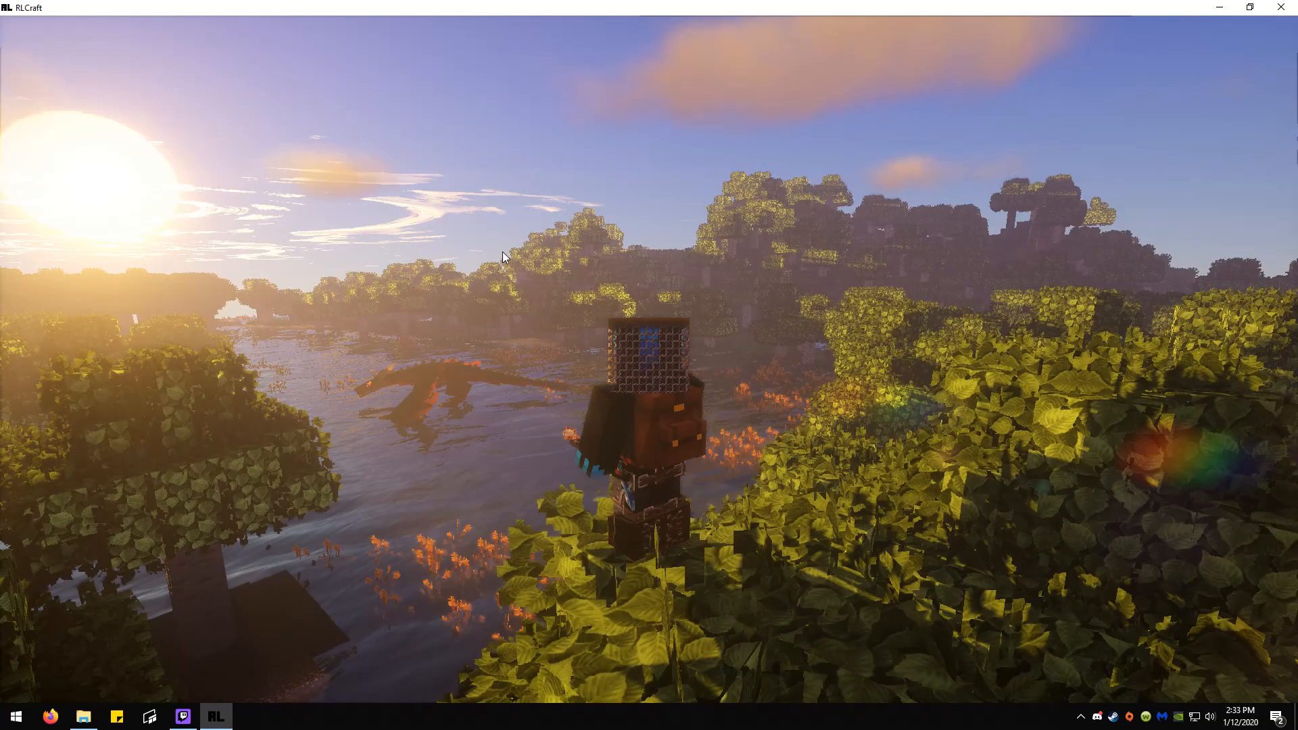